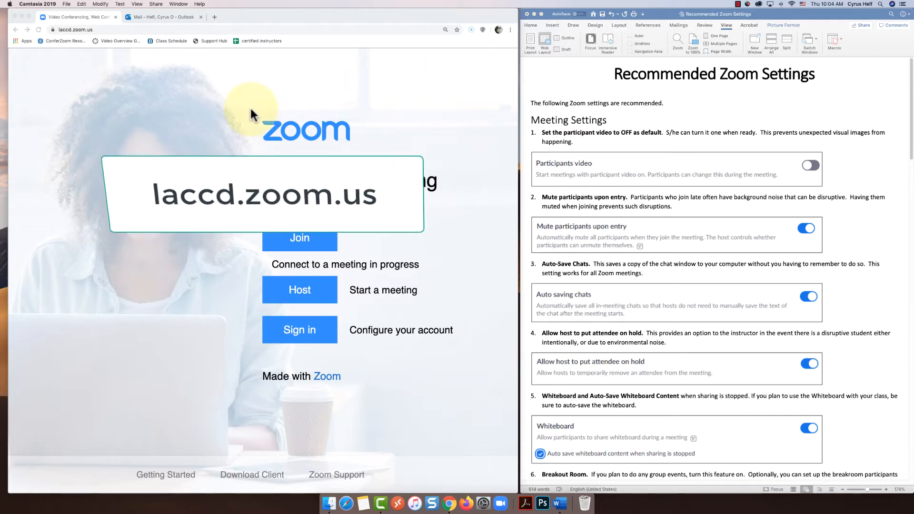
# Sign in to the laccd.zoom.us account and turn on Host video in the meeting settings.
pyautogui.click(300, 333)
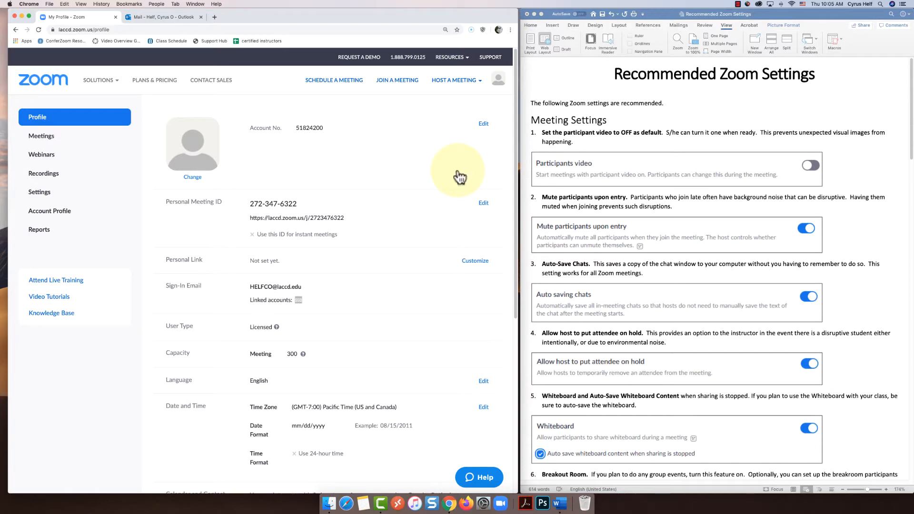
pyautogui.click(49, 196)
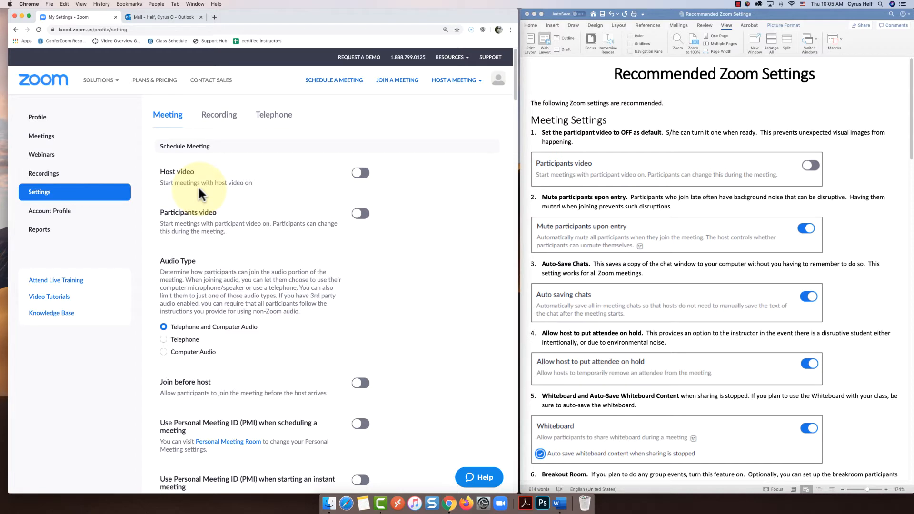
pyautogui.click(360, 175)
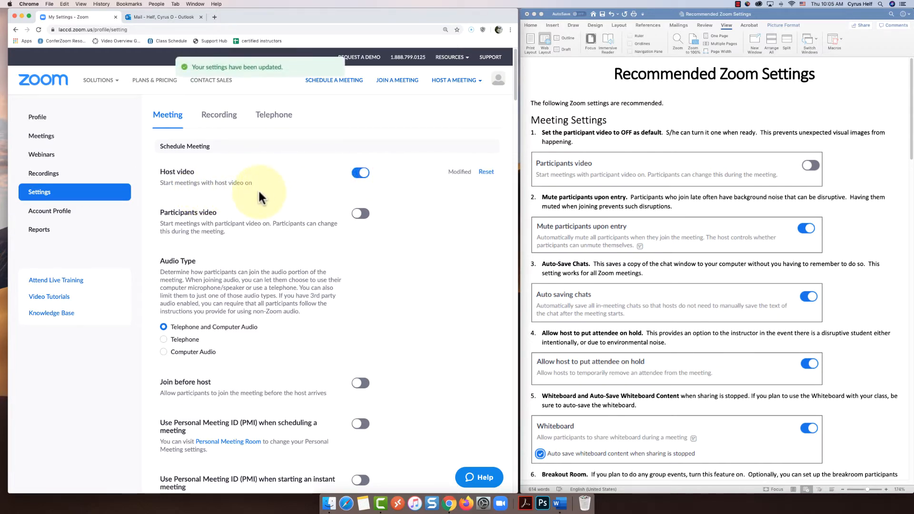
# Search the settings page for "mut" and turn on Mute participants upon entry.
pyautogui.scroll(-1, 259, 197)
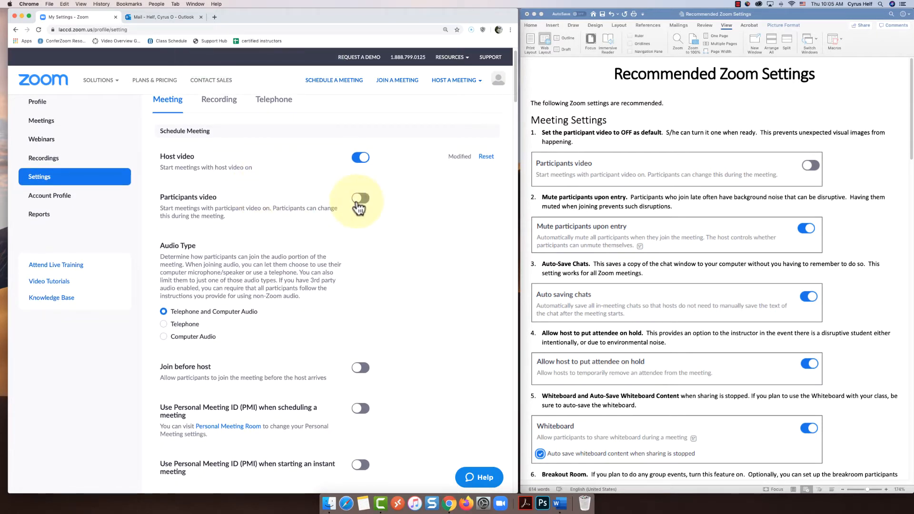
pyautogui.scroll(-1, 271, 196)
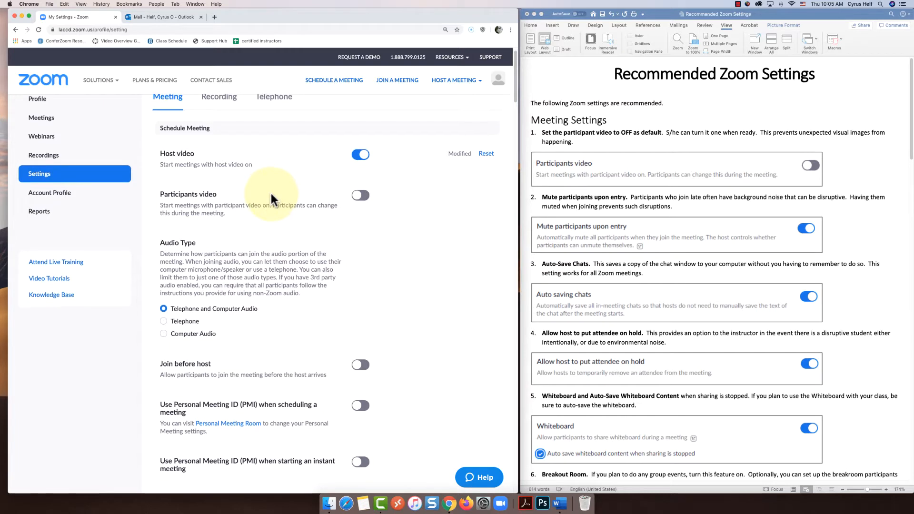
pyautogui.scroll(-1, 271, 194)
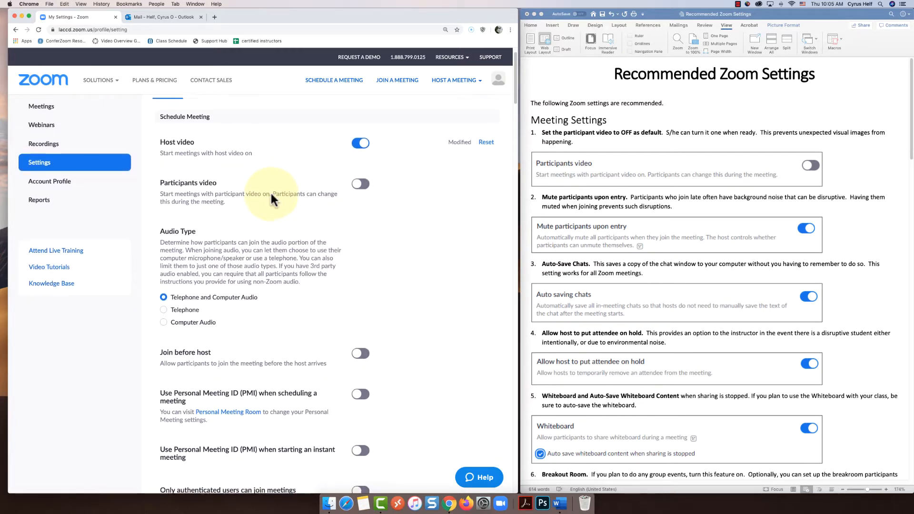
pyautogui.scroll(-2, 270, 193)
pyautogui.press('super+f')
pyautogui.write('mut')
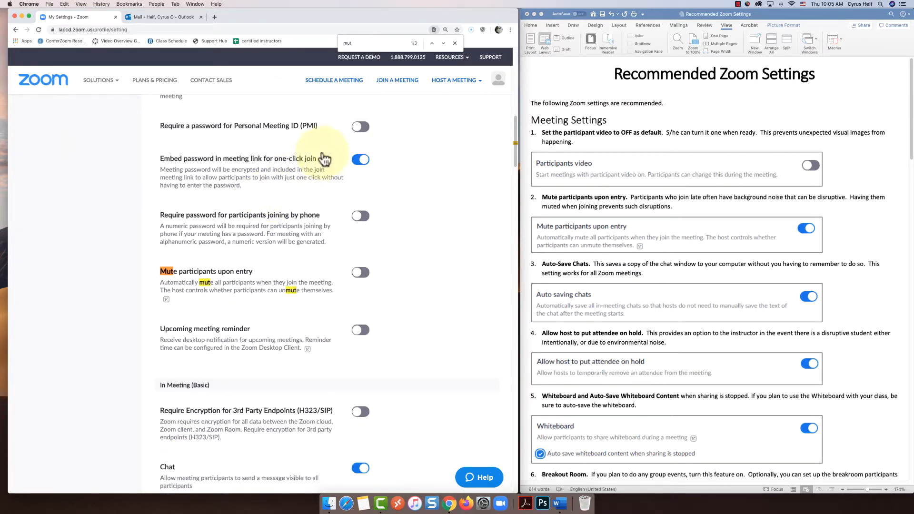
pyautogui.click(455, 43)
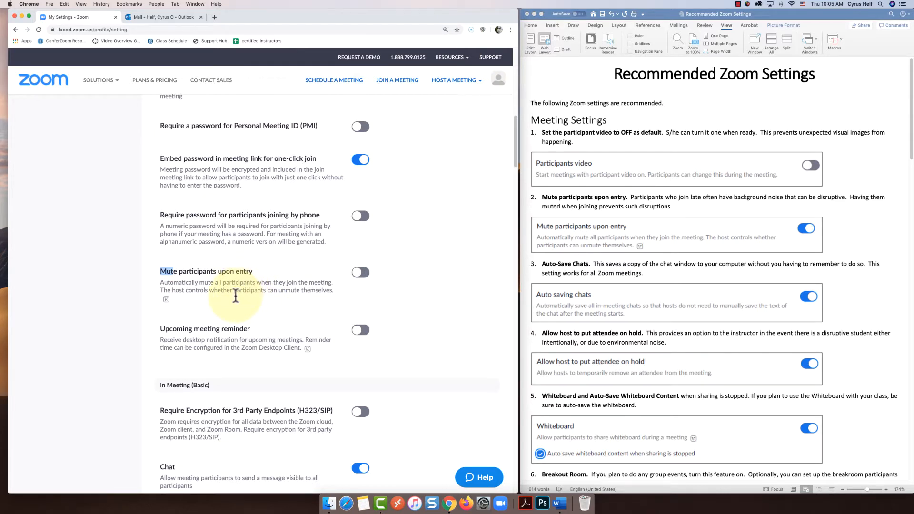
pyautogui.click(353, 275)
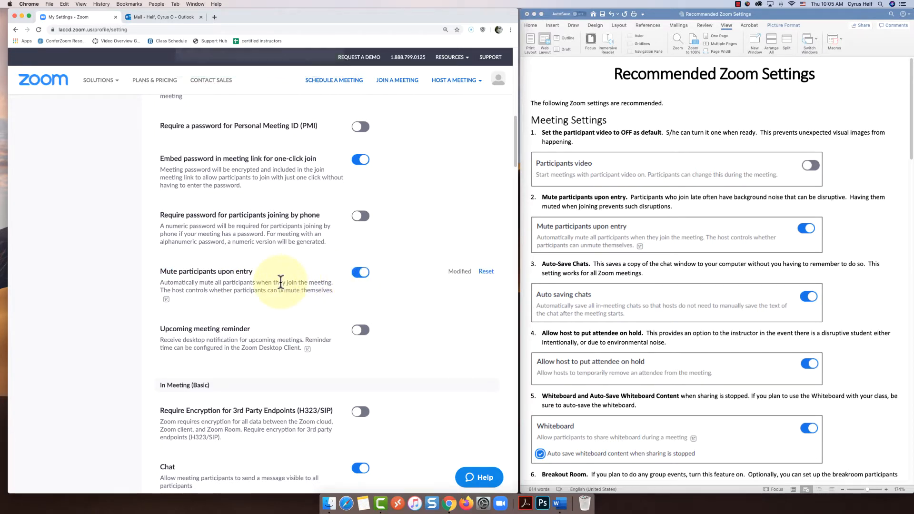
# Turn on Auto saving chats in the In Meeting (Basic) section.
pyautogui.scroll(-2, 281, 283)
pyautogui.scroll(-4, 280, 286)
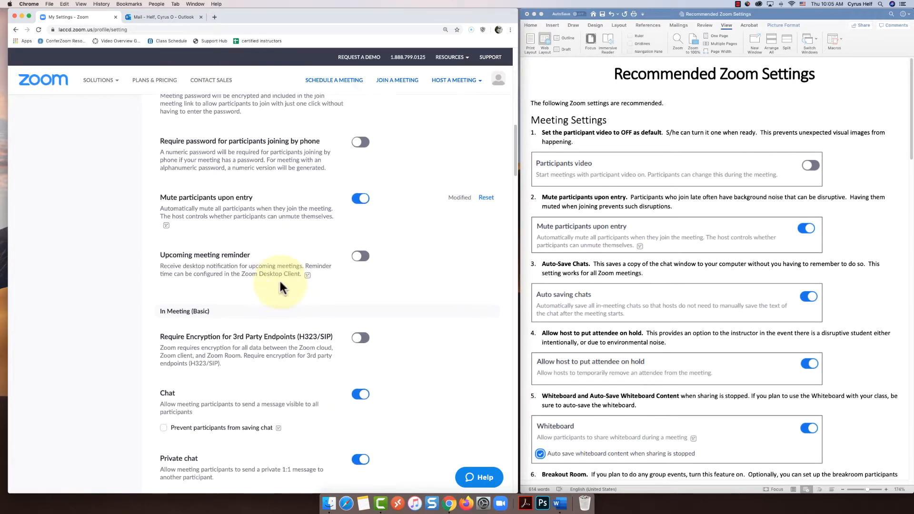
pyautogui.scroll(-4, 281, 286)
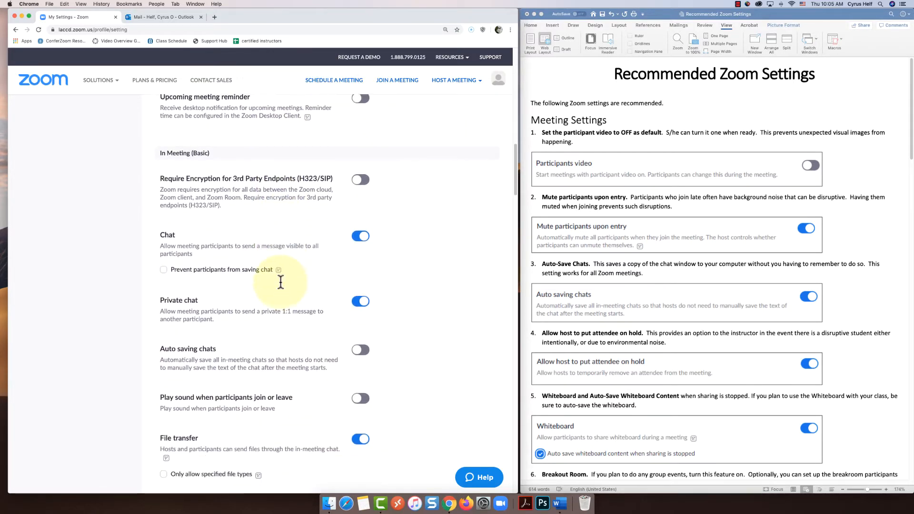
pyautogui.click(358, 352)
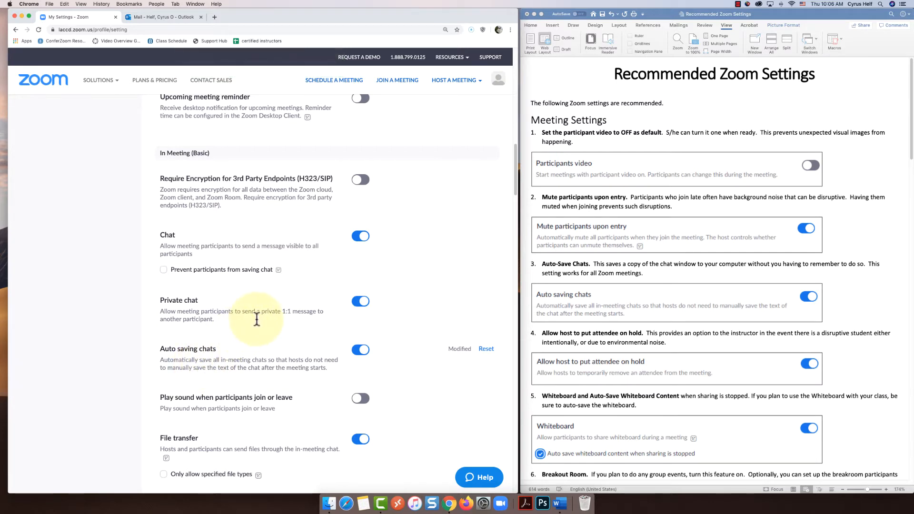
# Turn on Allow host to put attendee on hold in the basic in-meeting settings.
pyautogui.scroll(-1, 257, 318)
pyautogui.scroll(-2, 256, 319)
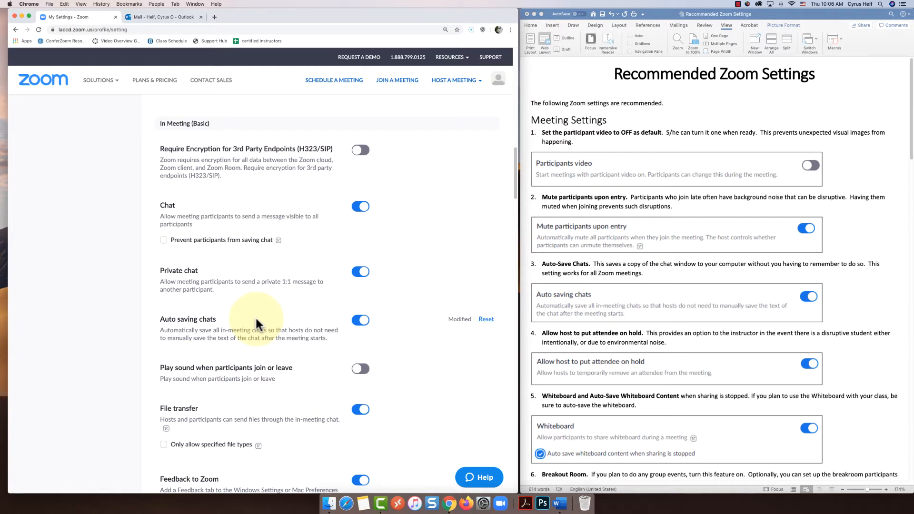
pyautogui.scroll(-1, 257, 325)
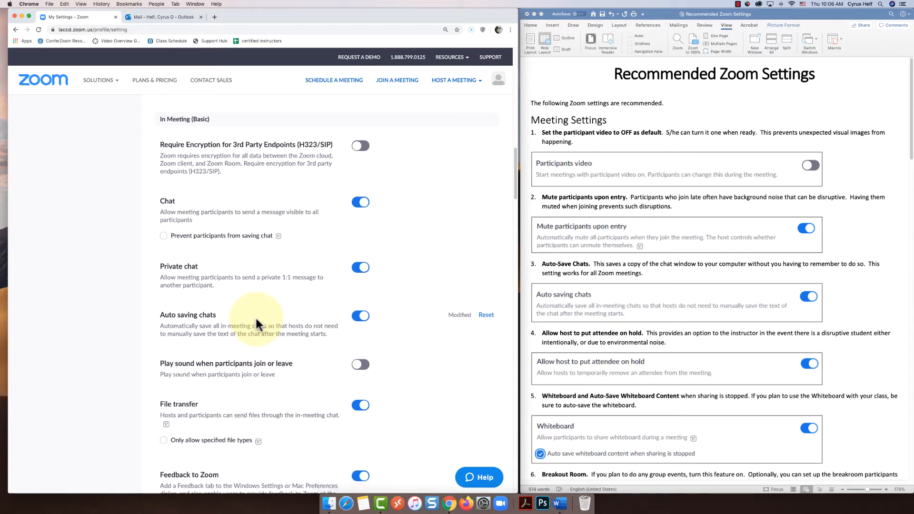
pyautogui.scroll(-2, 256, 320)
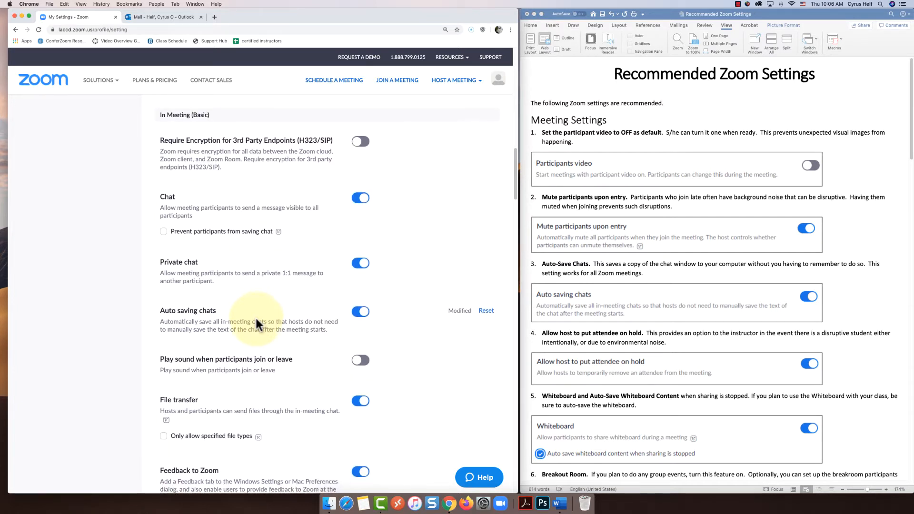
pyautogui.scroll(-8, 256, 320)
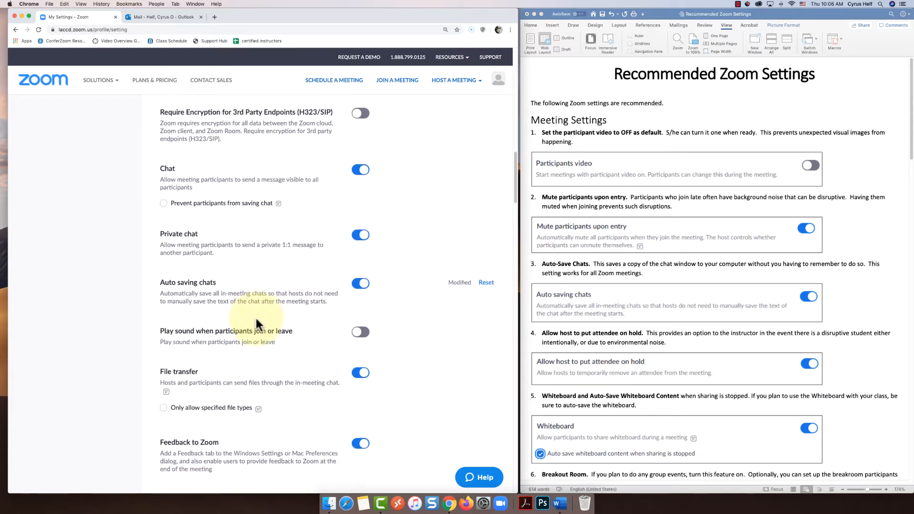
pyautogui.scroll(-9, 257, 325)
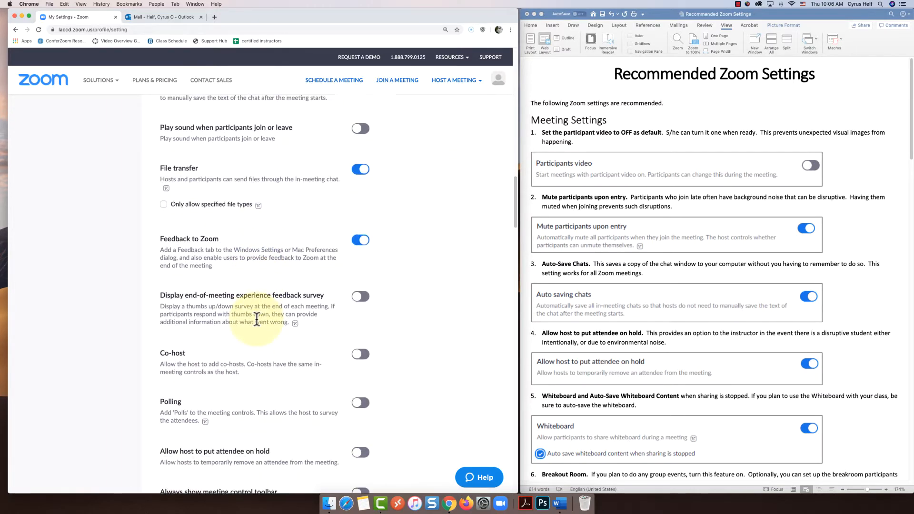
pyautogui.scroll(-1, 256, 318)
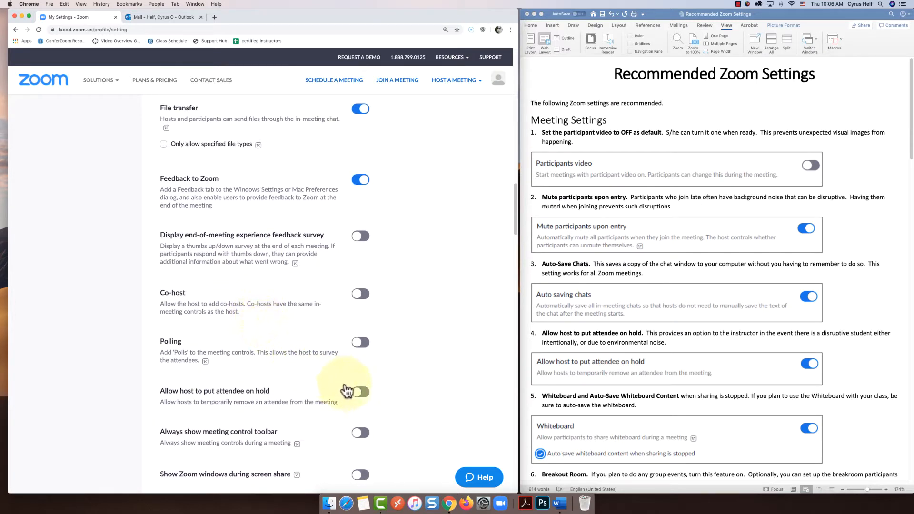
pyautogui.click(358, 393)
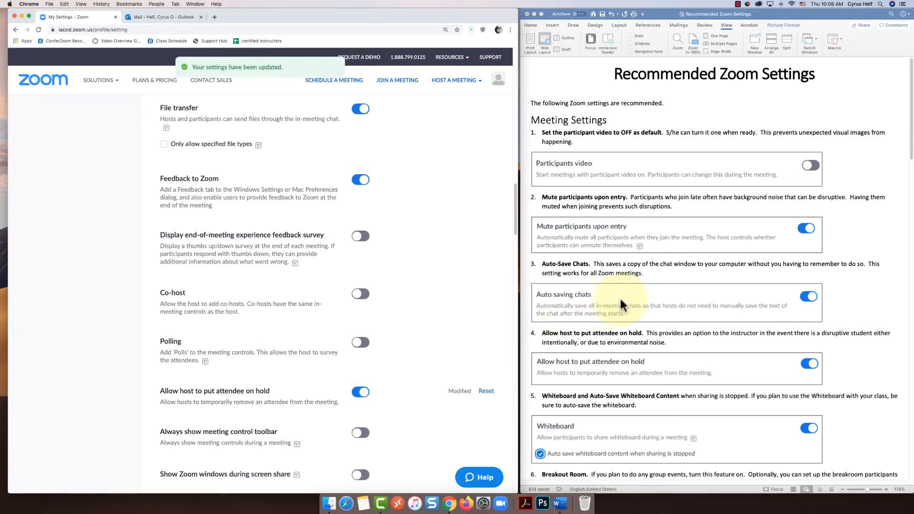
# Enable auto save of whiteboard content when sharing is stopped, following recommendation 5 in the document, and save the Whiteboard setting.
pyautogui.scroll(-1, 621, 295)
pyautogui.scroll(-5, 621, 295)
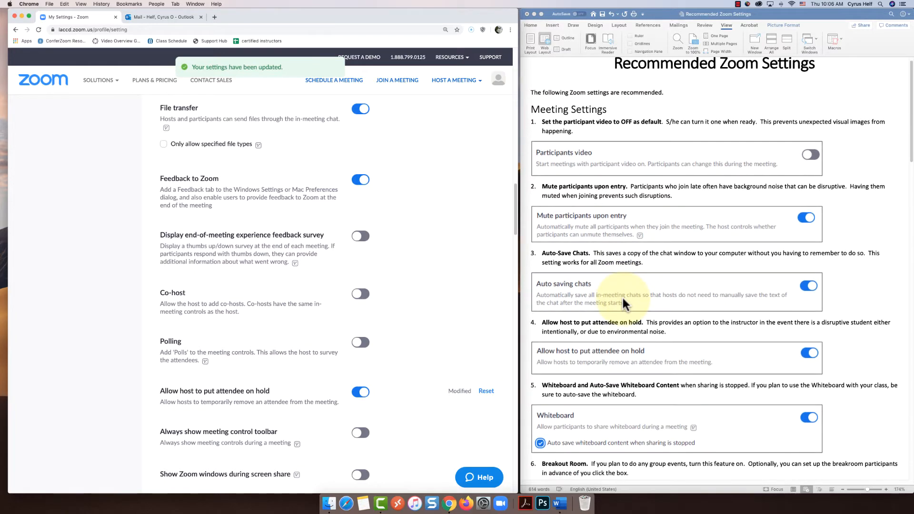
pyautogui.scroll(-20, 621, 295)
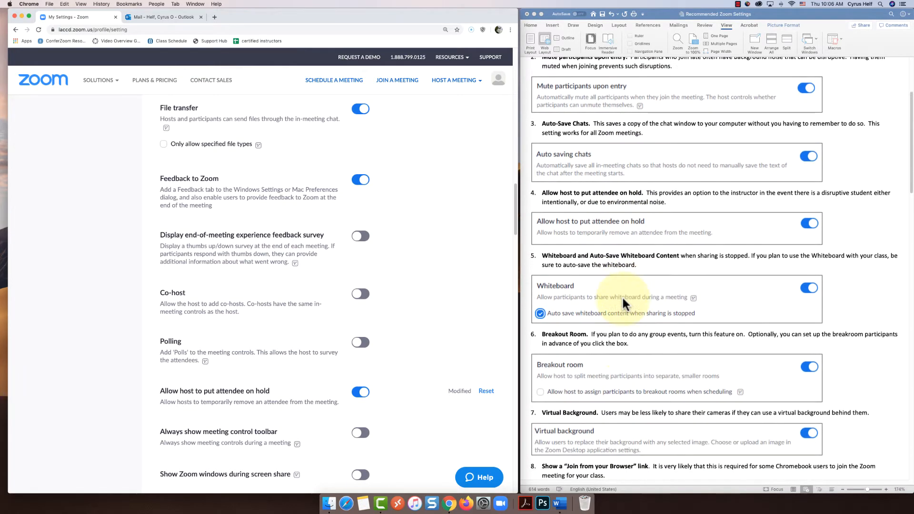
pyautogui.scroll(-4, 622, 303)
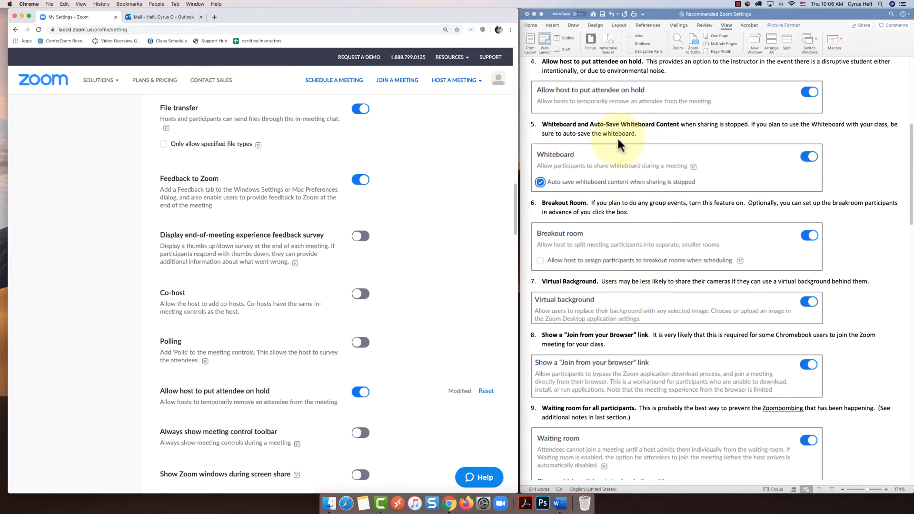
pyautogui.scroll(-1, 231, 167)
pyautogui.scroll(-10, 232, 168)
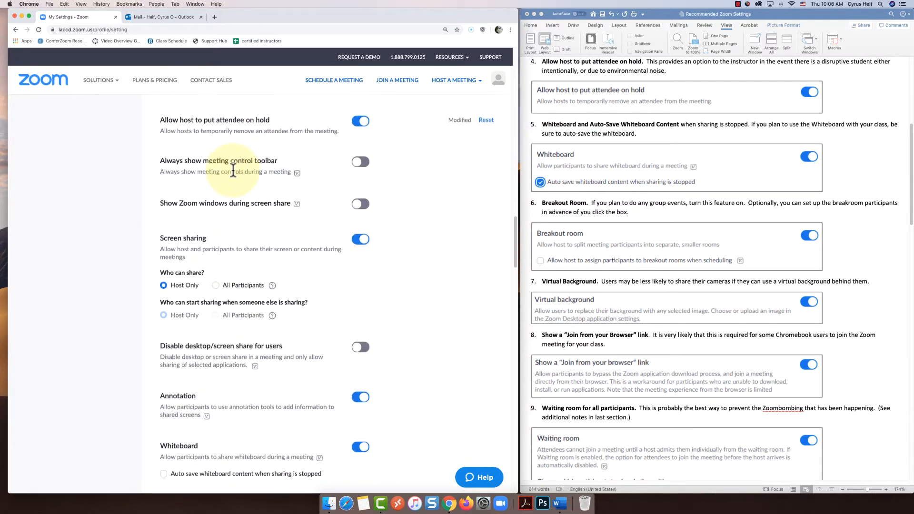
pyautogui.scroll(-4, 233, 170)
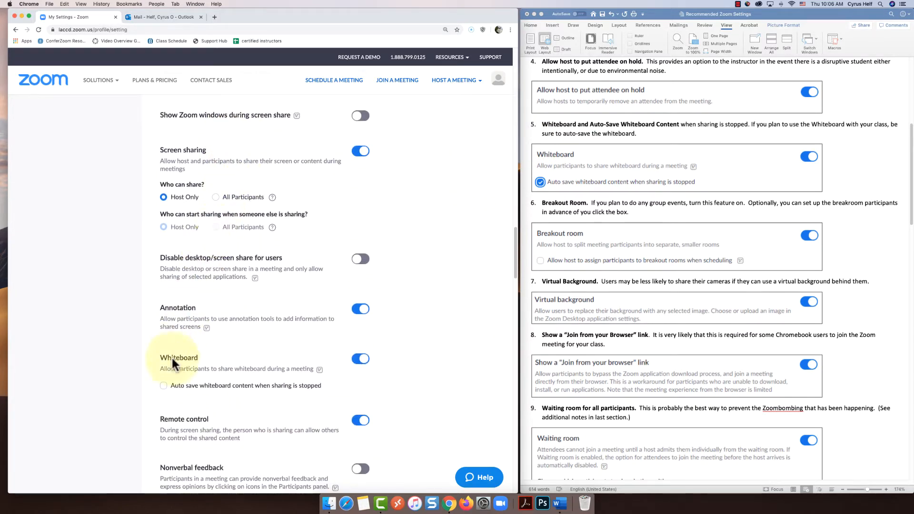
pyautogui.click(164, 386)
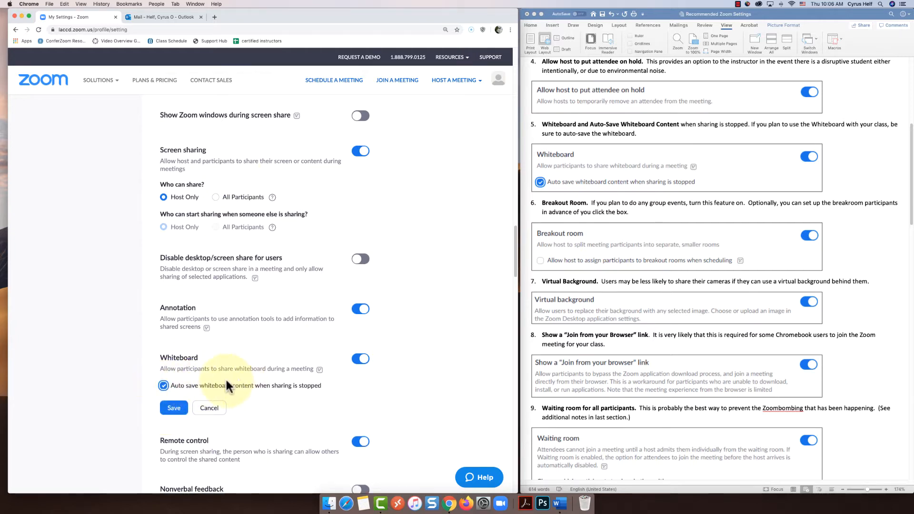
pyautogui.click(172, 409)
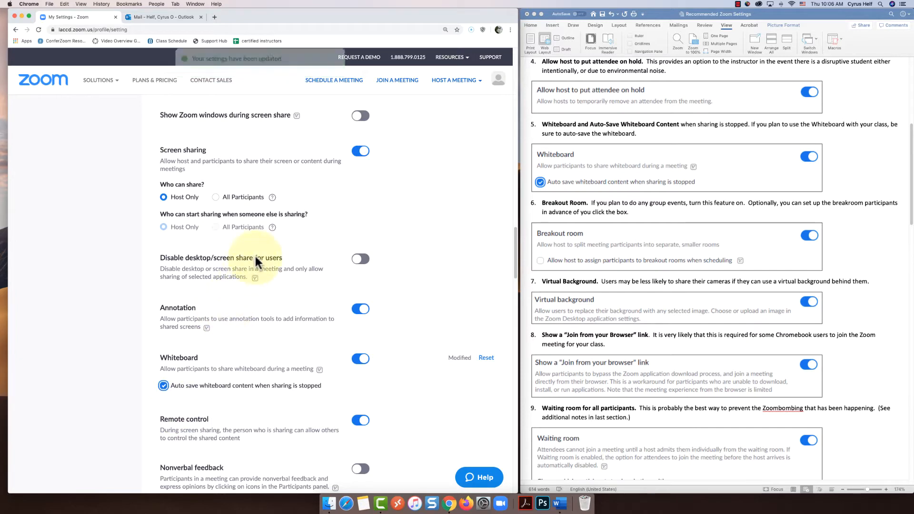
# Turn on Breakout room in the In Meeting (Advanced) section.
pyautogui.scroll(-5, 256, 257)
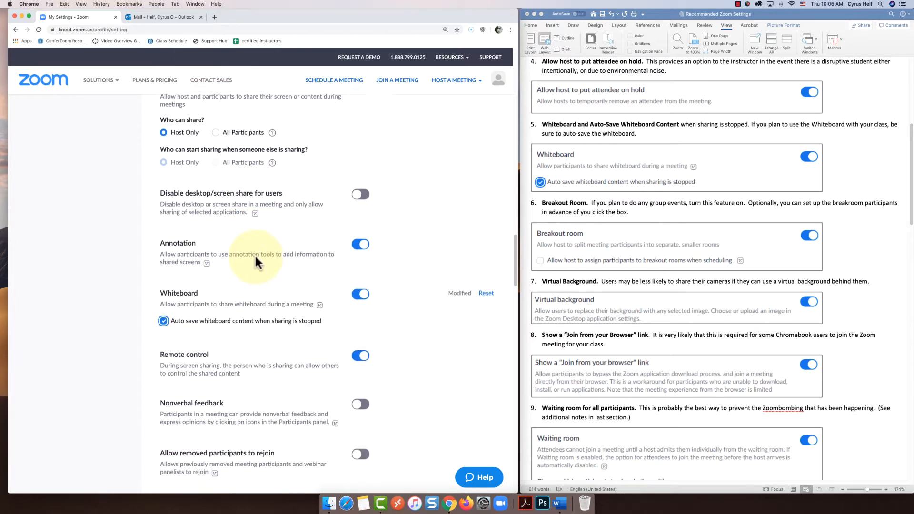
pyautogui.scroll(-4, 255, 257)
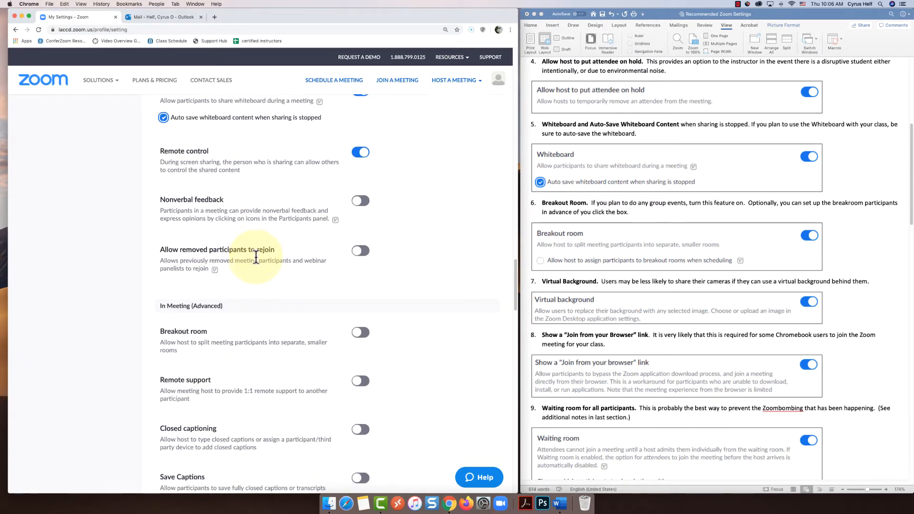
pyautogui.scroll(-1, 256, 257)
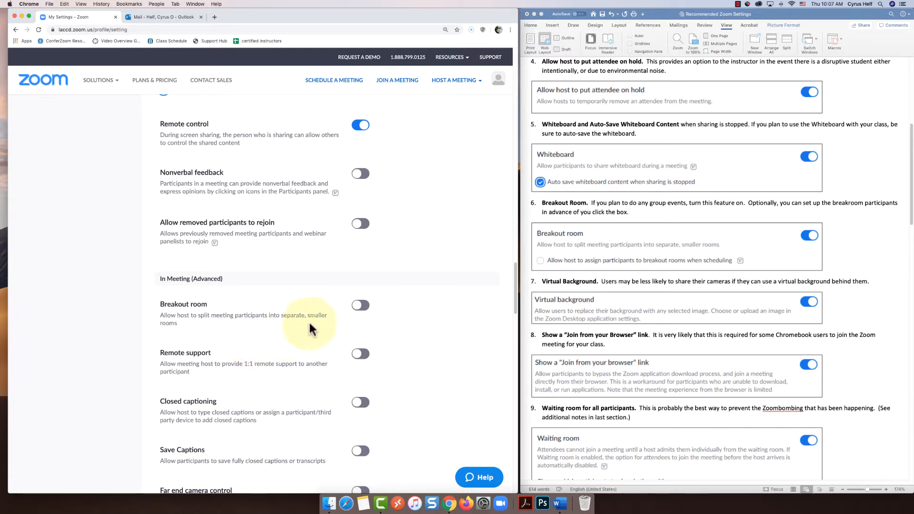
pyautogui.click(358, 307)
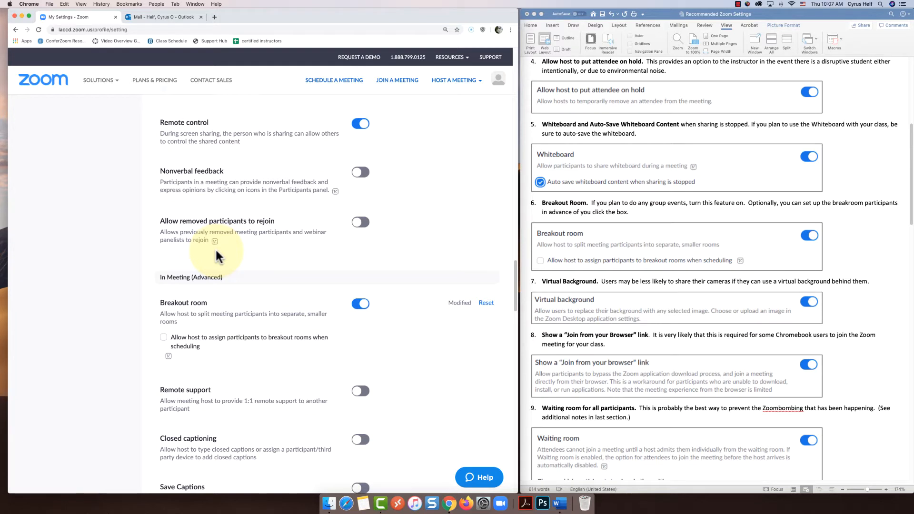
# Check the Virtual background setting in the In Meeting (Advanced) section against recommendation 7 in the document.
pyautogui.scroll(-3, 216, 251)
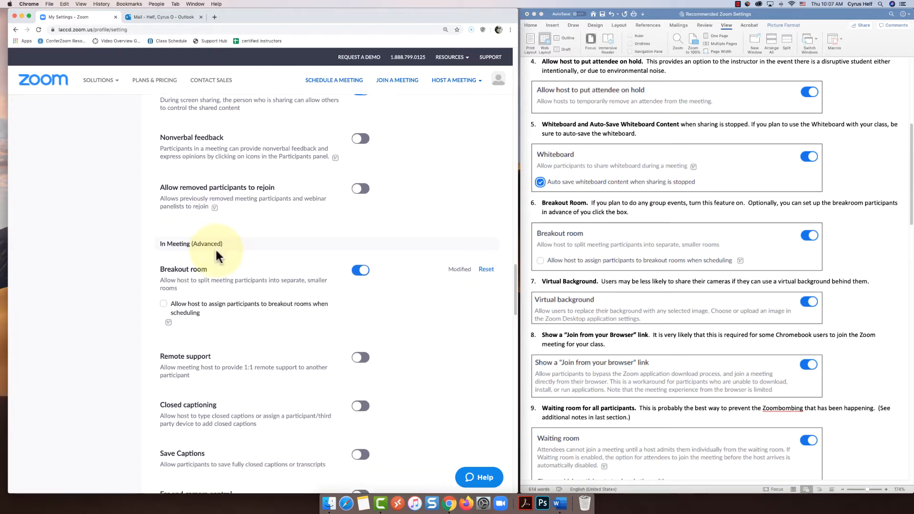
pyautogui.scroll(-1, 216, 256)
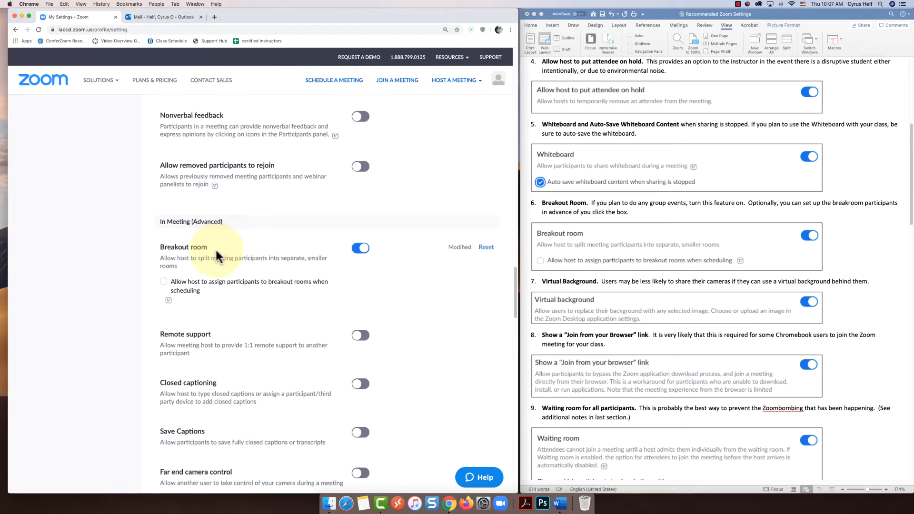
pyautogui.scroll(-1, 216, 251)
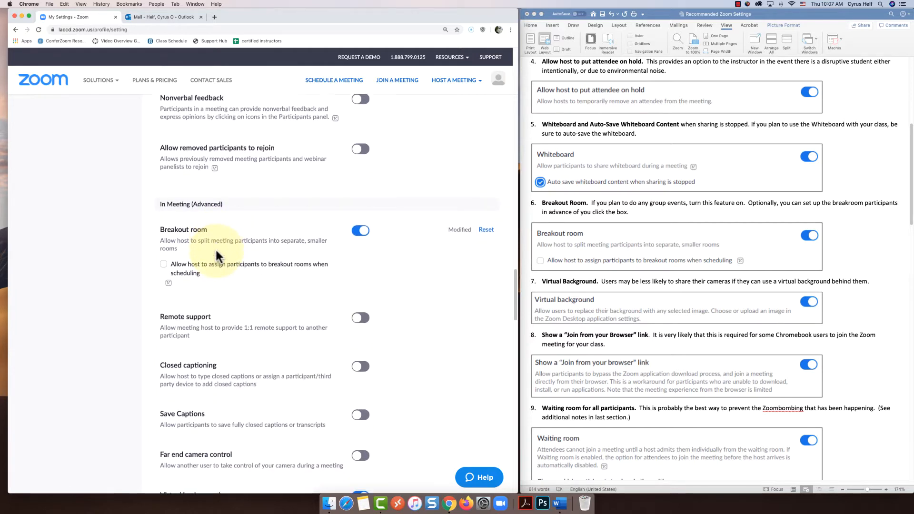
pyautogui.scroll(-1, 216, 251)
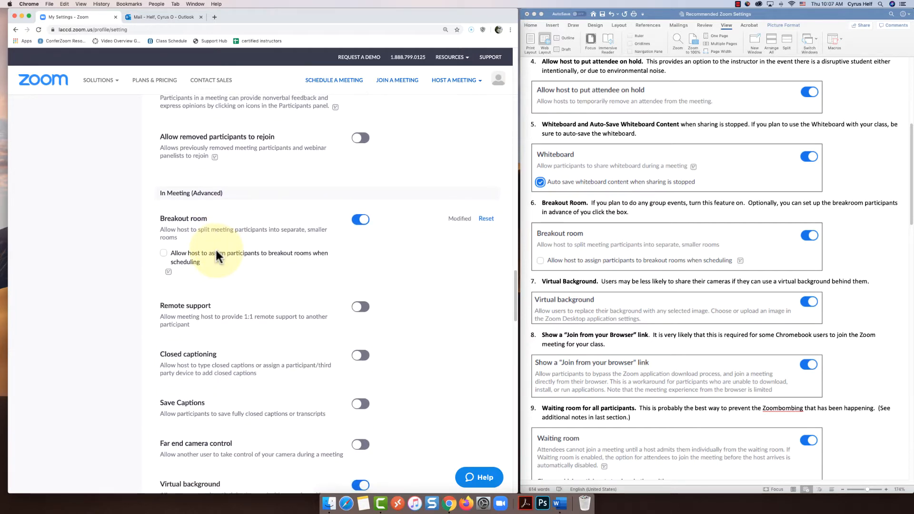
pyautogui.scroll(-1, 216, 256)
pyautogui.scroll(-3, 216, 217)
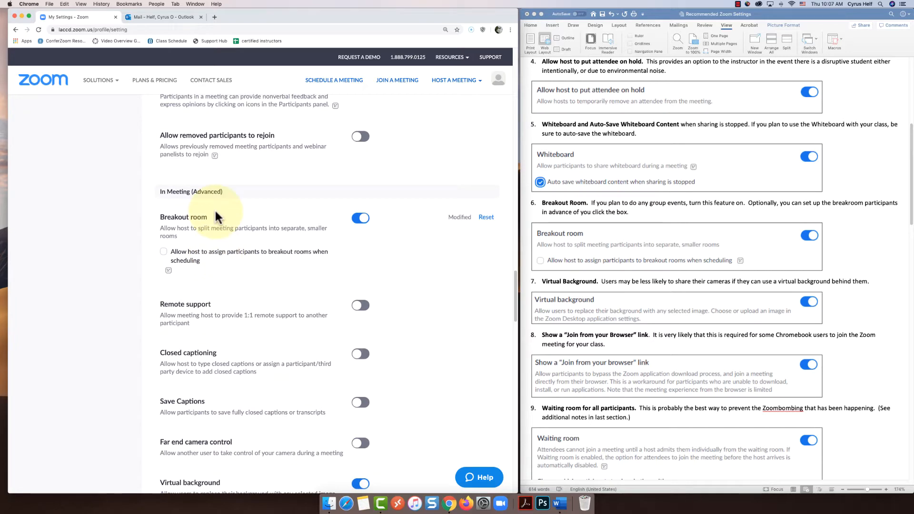
pyautogui.scroll(-10, 233, 261)
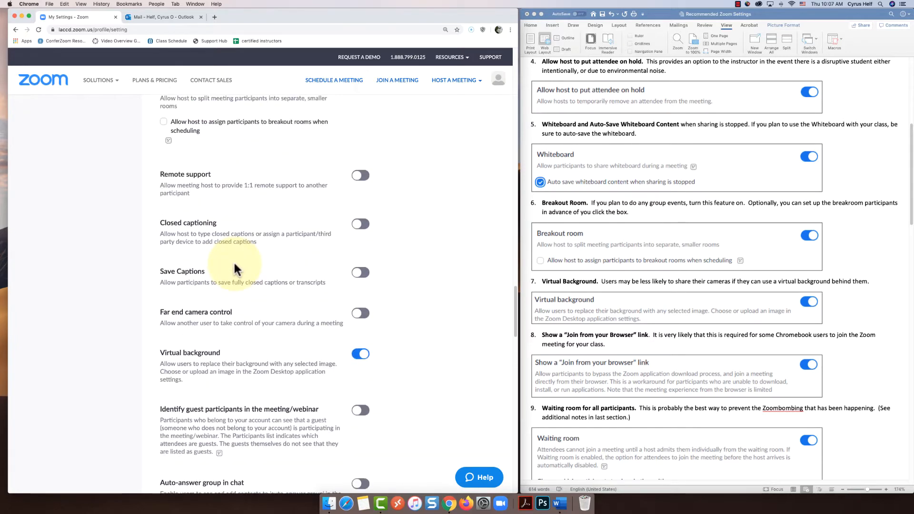
pyautogui.scroll(1, 234, 264)
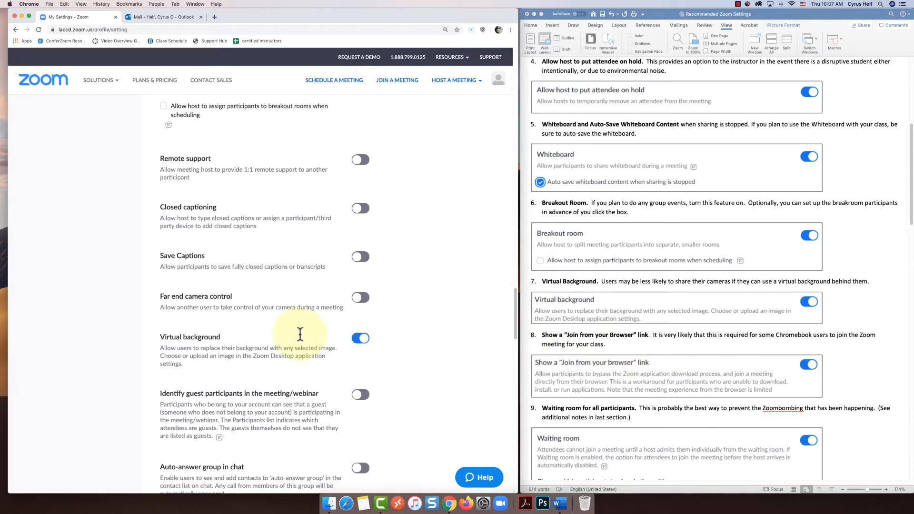
# Turn on Show a "Join from your browser" link in the In Meeting (Advanced) section, following recommendation 8.
pyautogui.scroll(-1, 219, 328)
pyautogui.scroll(-6, 219, 329)
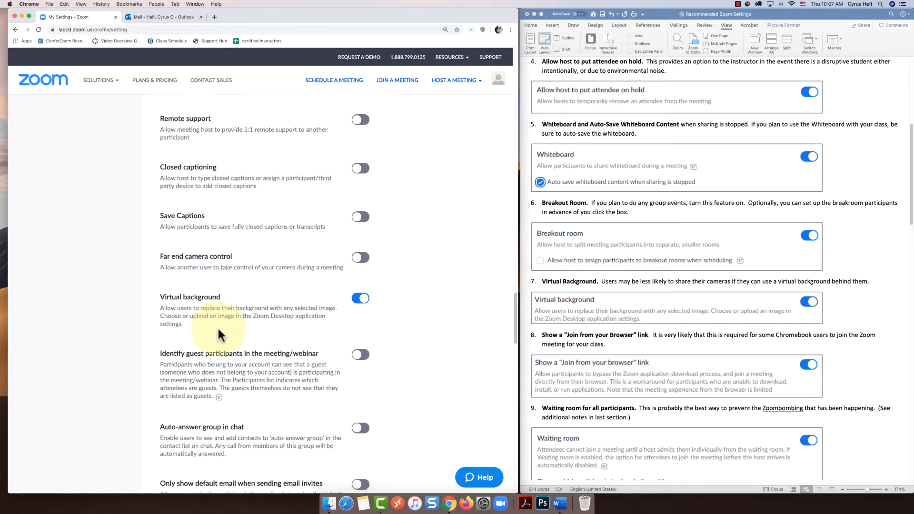
pyautogui.scroll(1, 218, 329)
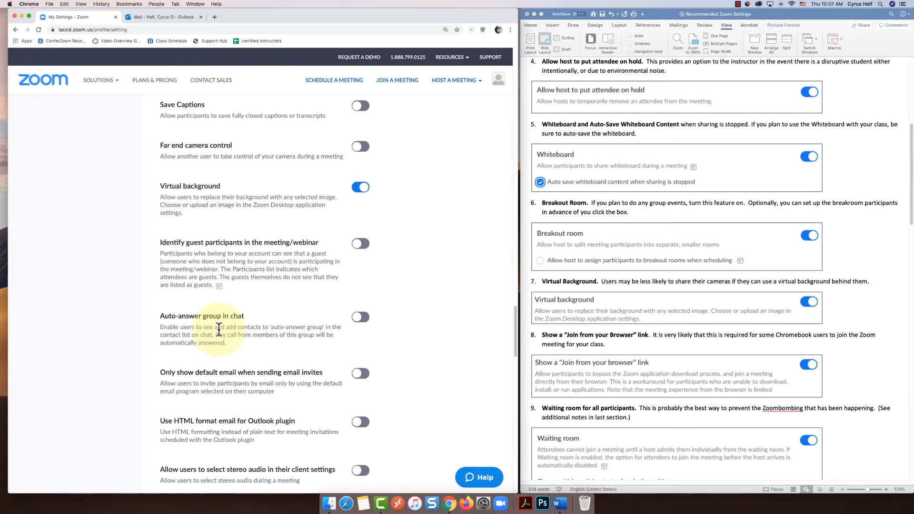
pyautogui.scroll(-2, 218, 328)
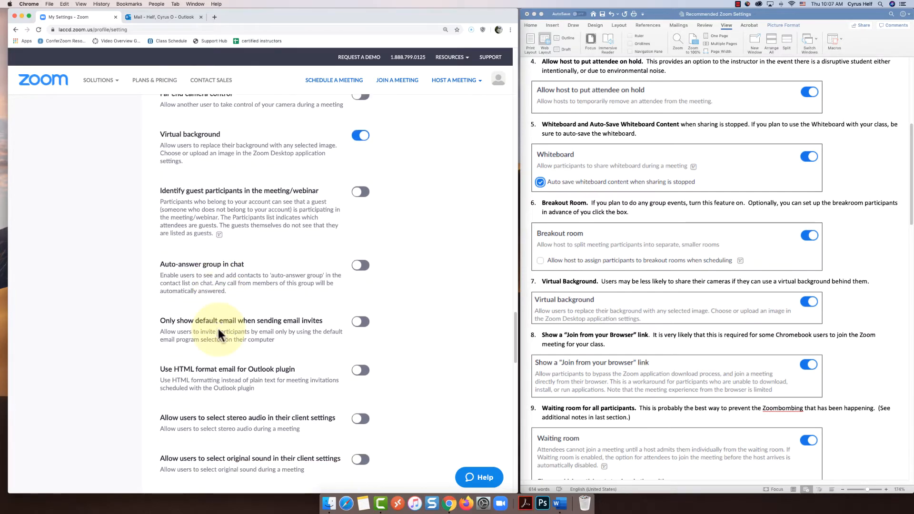
pyautogui.scroll(-2, 218, 329)
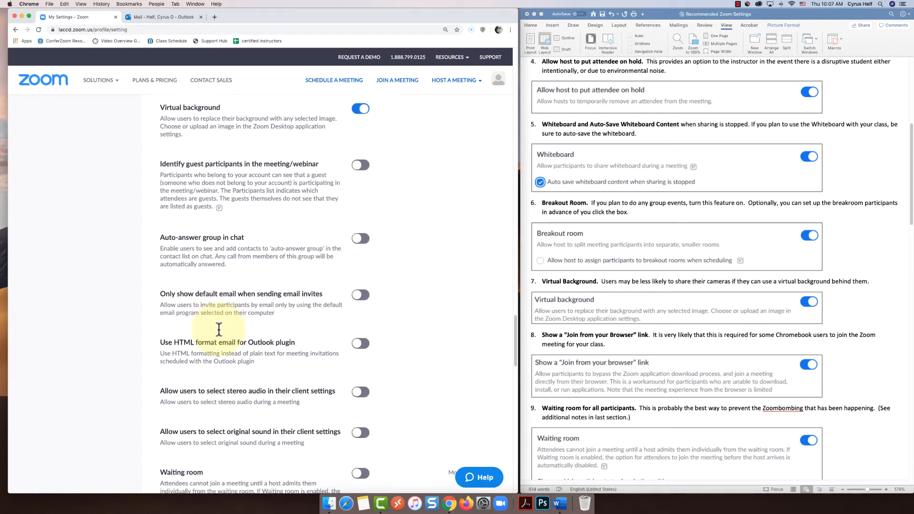
pyautogui.scroll(-4, 219, 330)
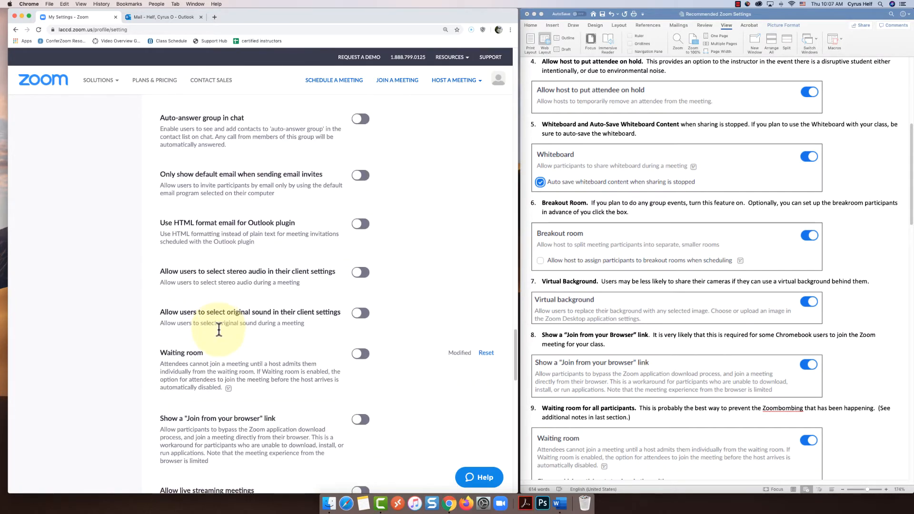
pyautogui.scroll(-1, 219, 329)
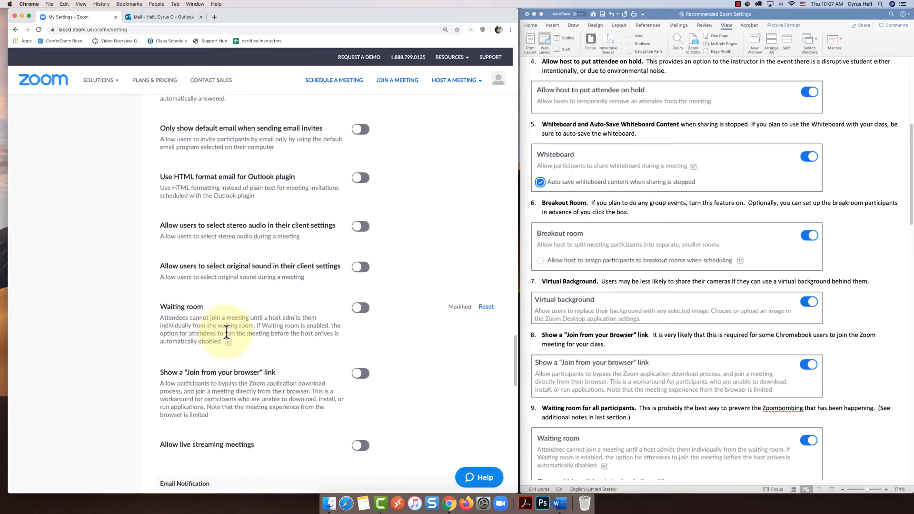
pyautogui.click(357, 374)
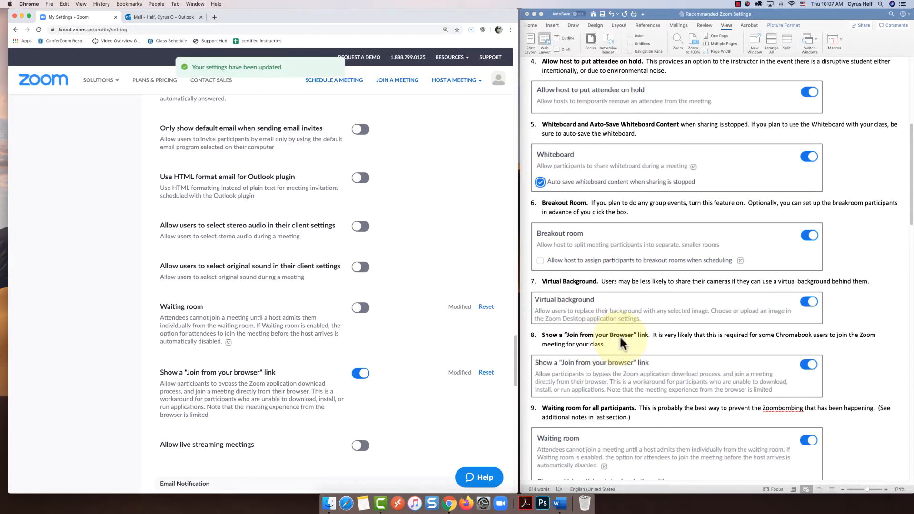
# Read the Waiting room recommendation in the document and look through the Email Notification and Other settings to the end of the page.
pyautogui.scroll(-2, 618, 335)
pyautogui.scroll(-2, 618, 335)
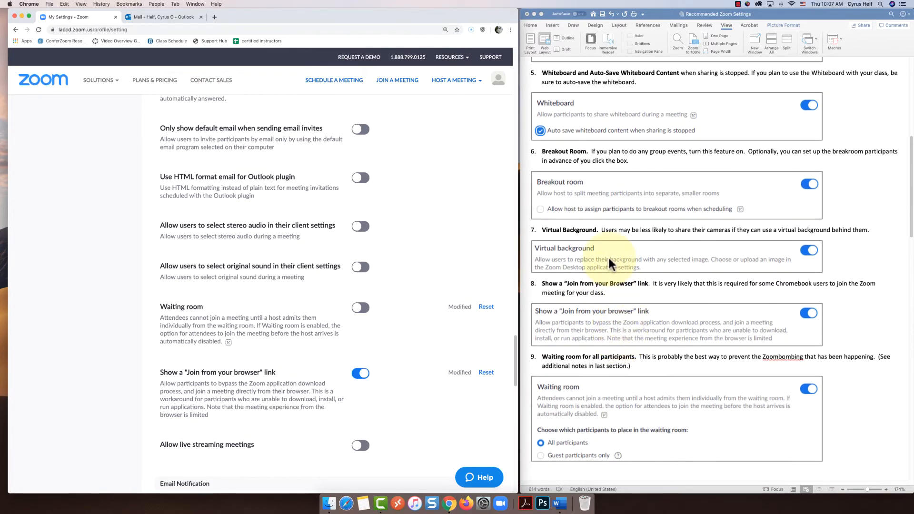
pyautogui.scroll(-1, 608, 256)
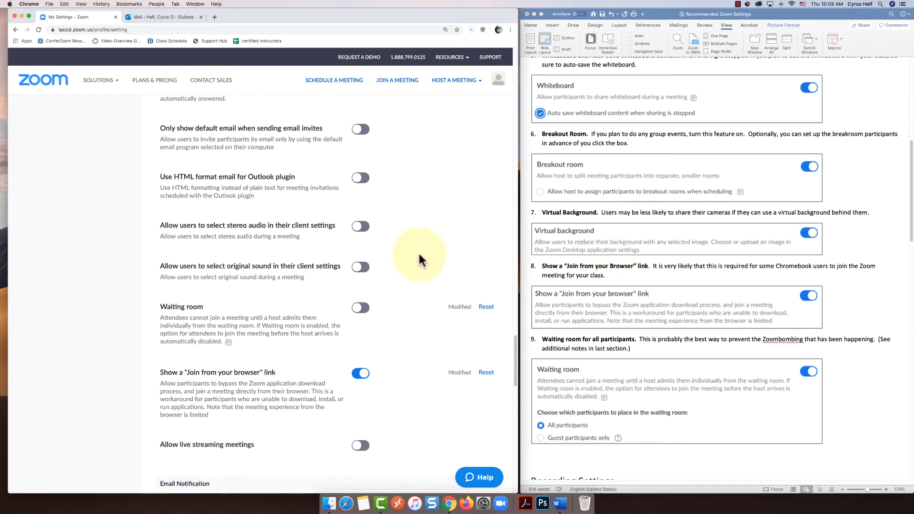
pyautogui.scroll(-1, 228, 247)
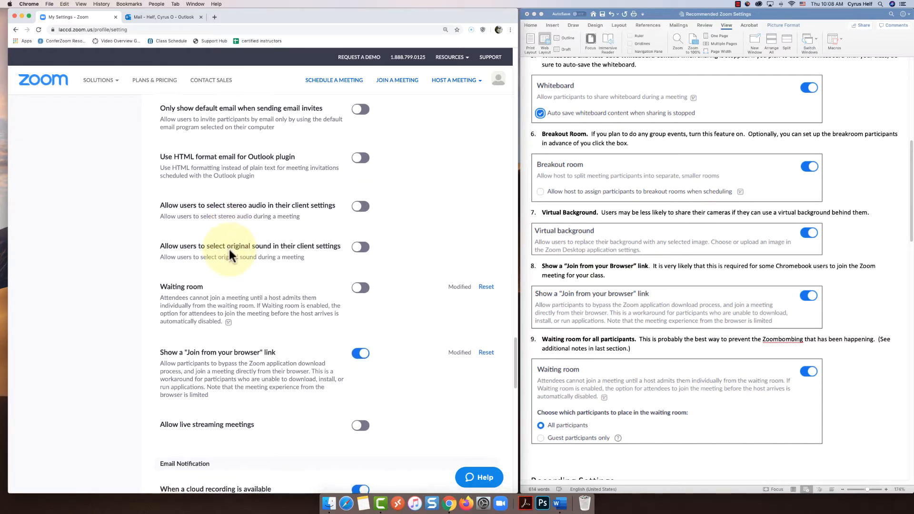
pyautogui.scroll(-2, 229, 249)
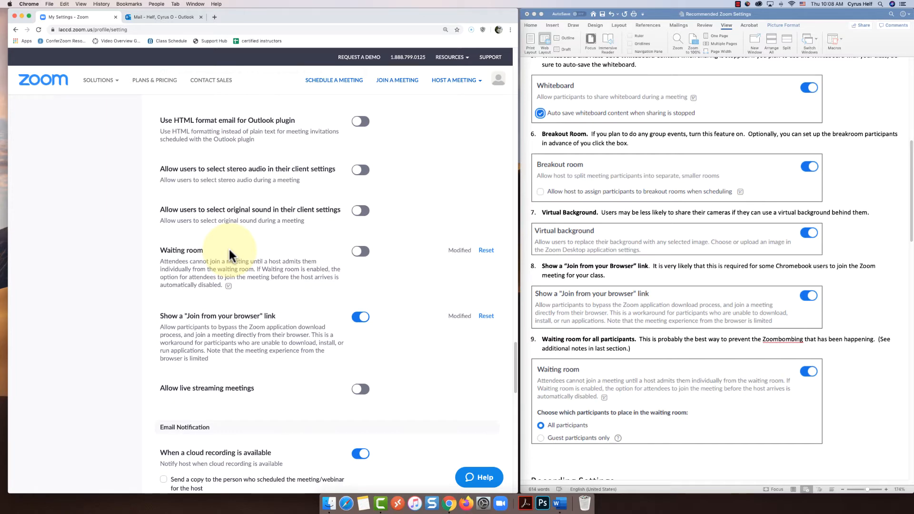
pyautogui.scroll(-1, 229, 251)
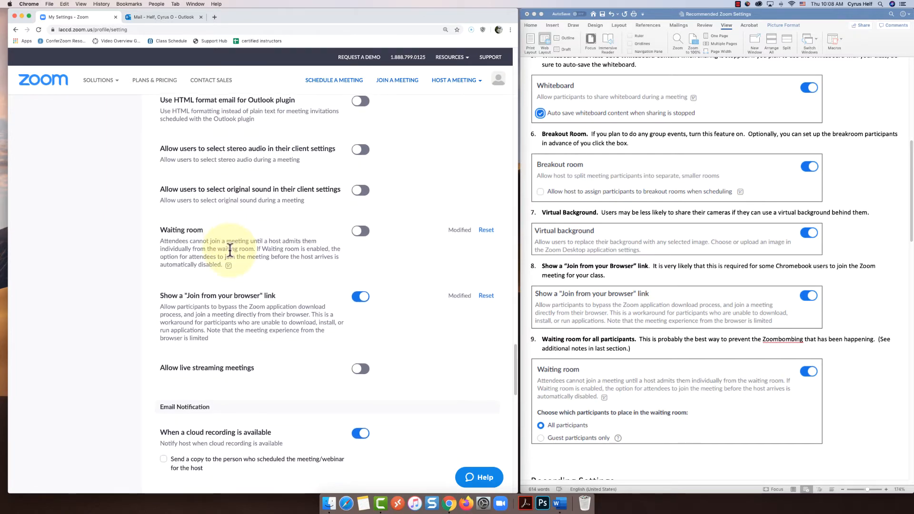
pyautogui.scroll(-1, 255, 252)
pyautogui.scroll(-4, 255, 252)
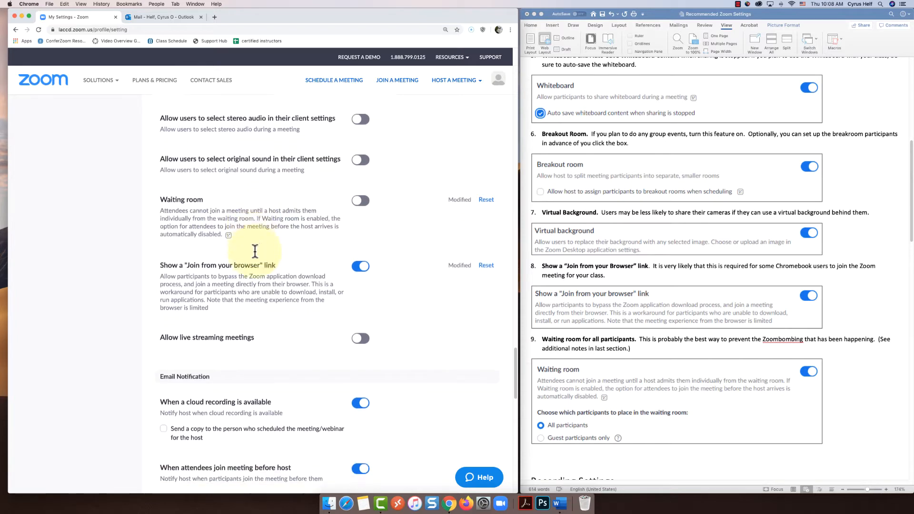
pyautogui.scroll(-7, 255, 252)
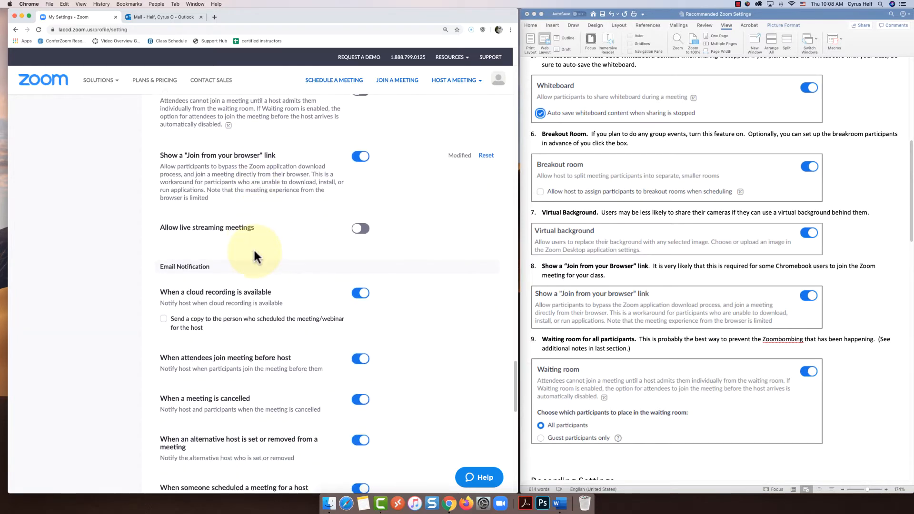
pyautogui.scroll(-6, 255, 254)
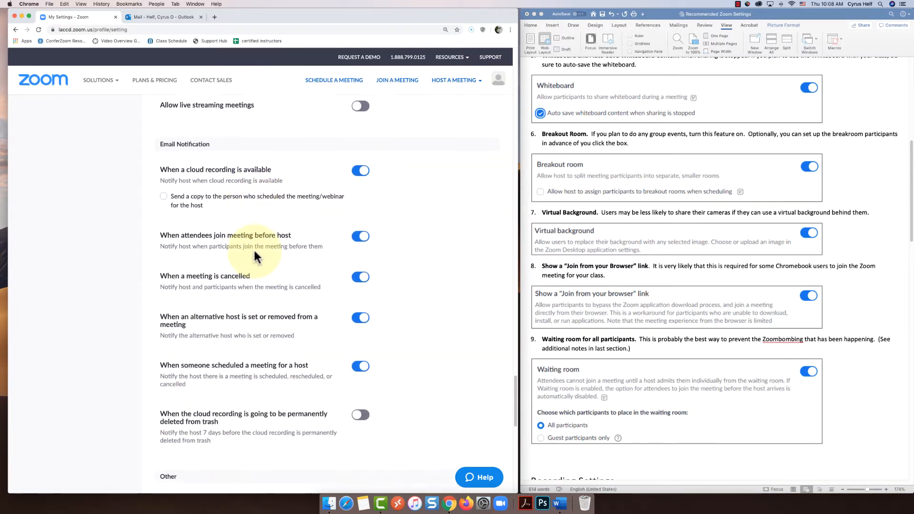
pyautogui.scroll(-4, 254, 253)
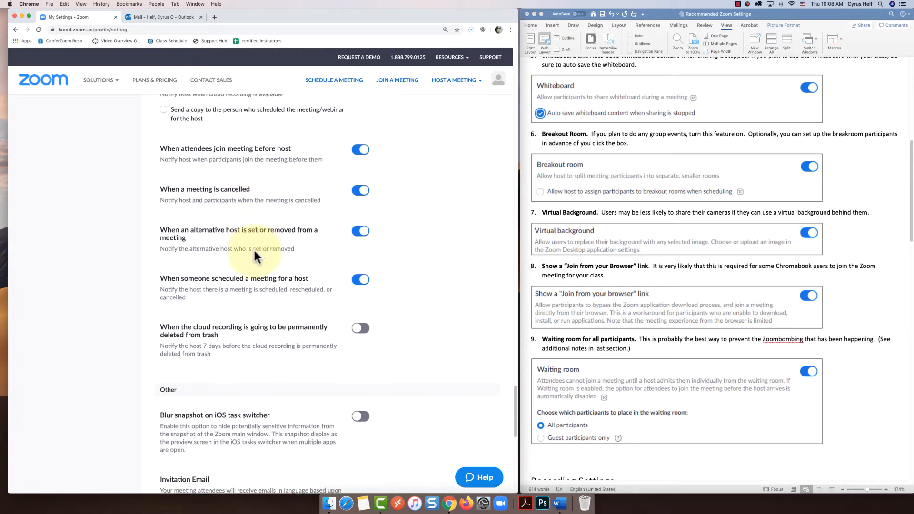
pyautogui.scroll(-12, 254, 250)
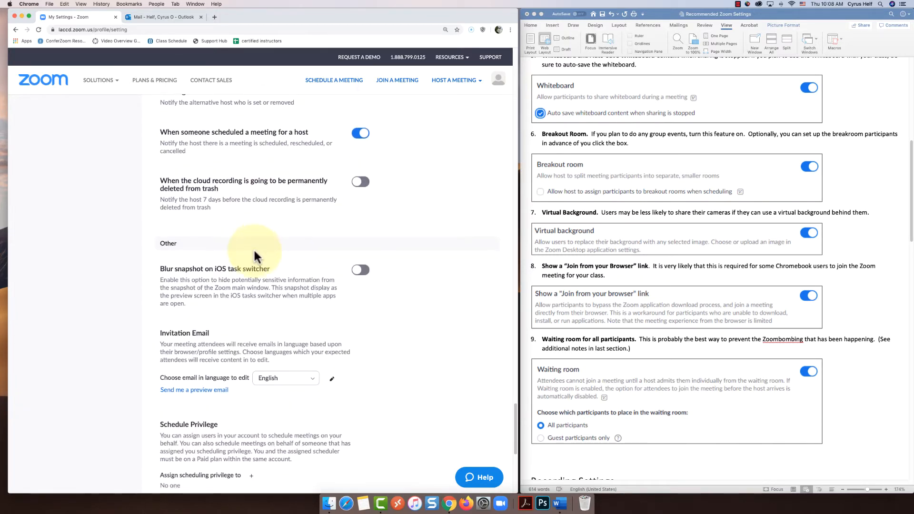
pyautogui.scroll(-2, 255, 251)
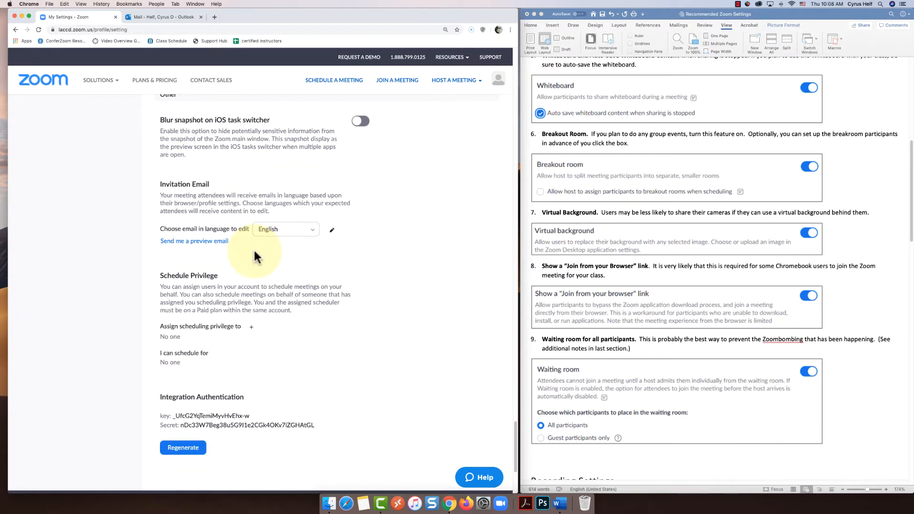
# Turn on Waiting room in the In Meeting (Advanced) section, following recommendation 9.
pyautogui.scroll(20, 255, 252)
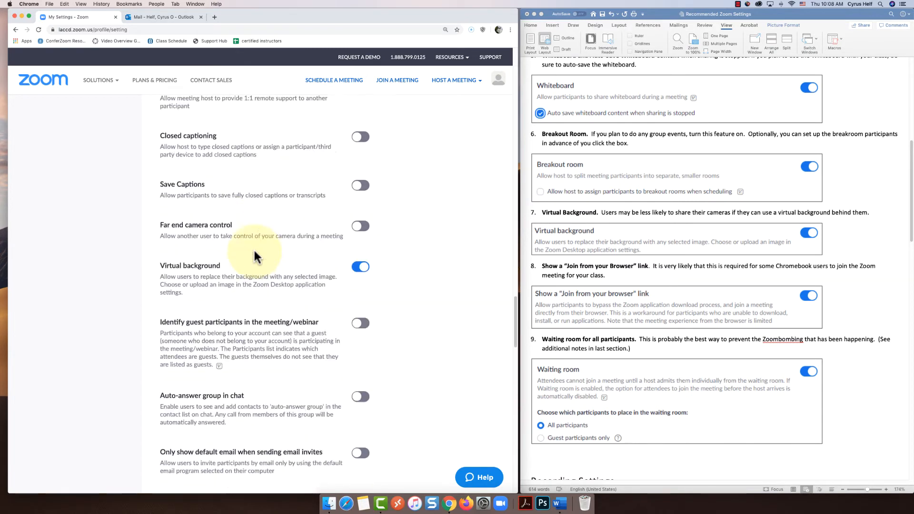
pyautogui.scroll(-10, 254, 251)
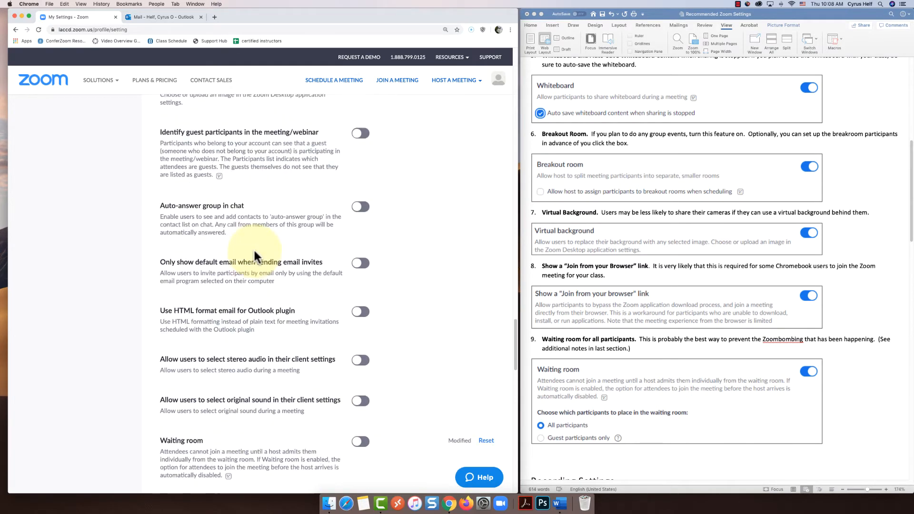
pyautogui.scroll(-3, 254, 252)
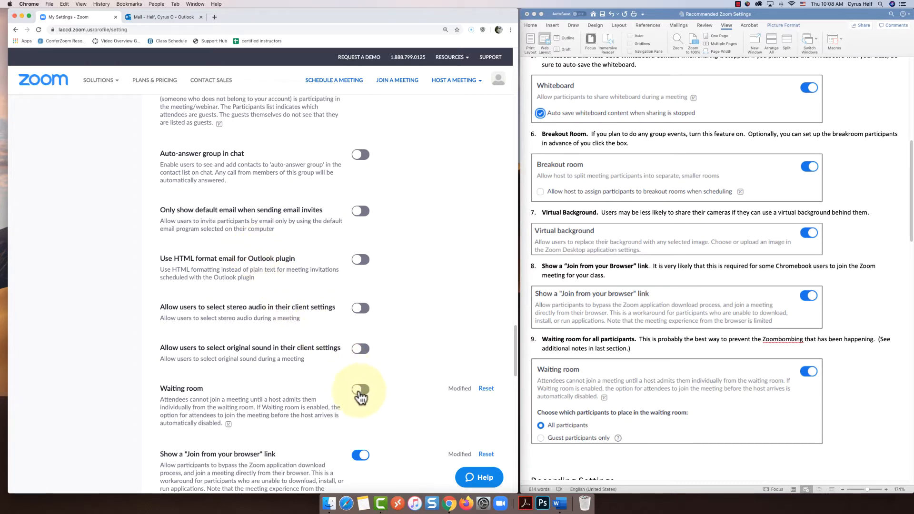
pyautogui.click(362, 391)
pyautogui.scroll(-1, 211, 365)
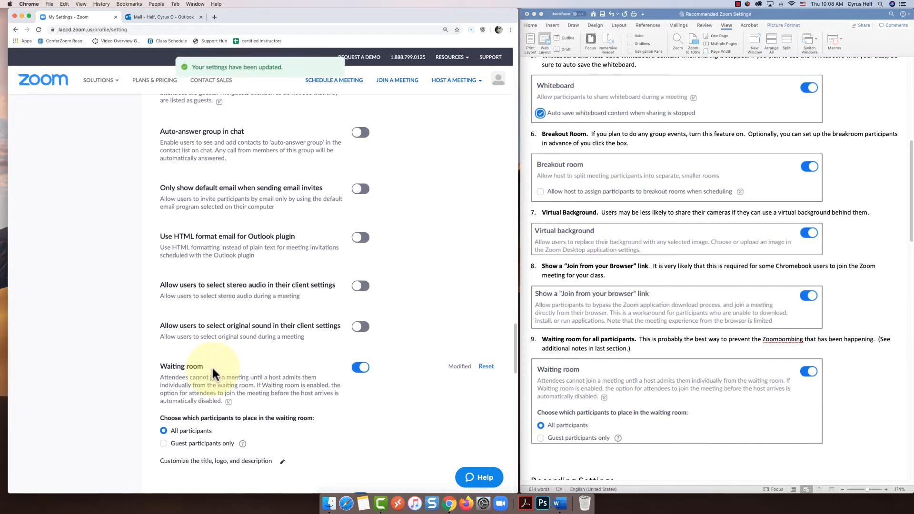
pyautogui.scroll(-2, 211, 366)
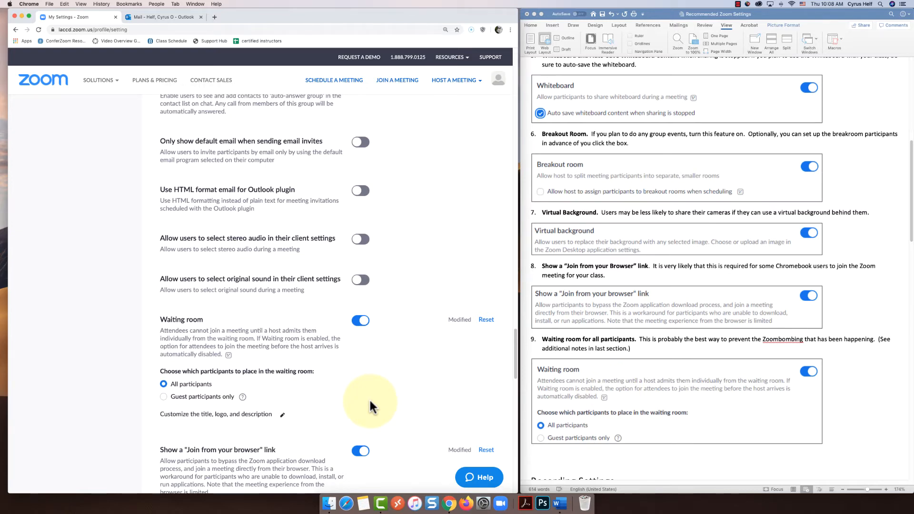
# Find the Recording Settings recommendations in the document and open the account's Recording settings.
pyautogui.scroll(-2, 612, 343)
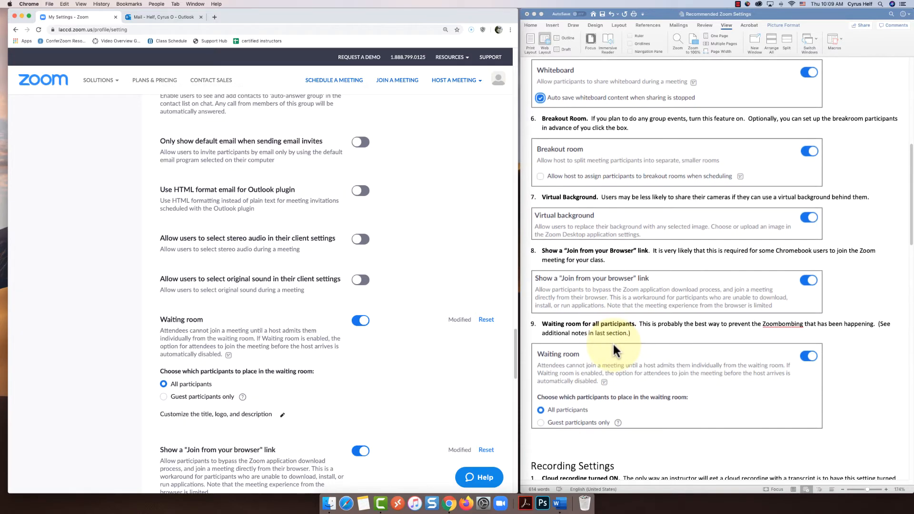
pyautogui.scroll(-5, 612, 341)
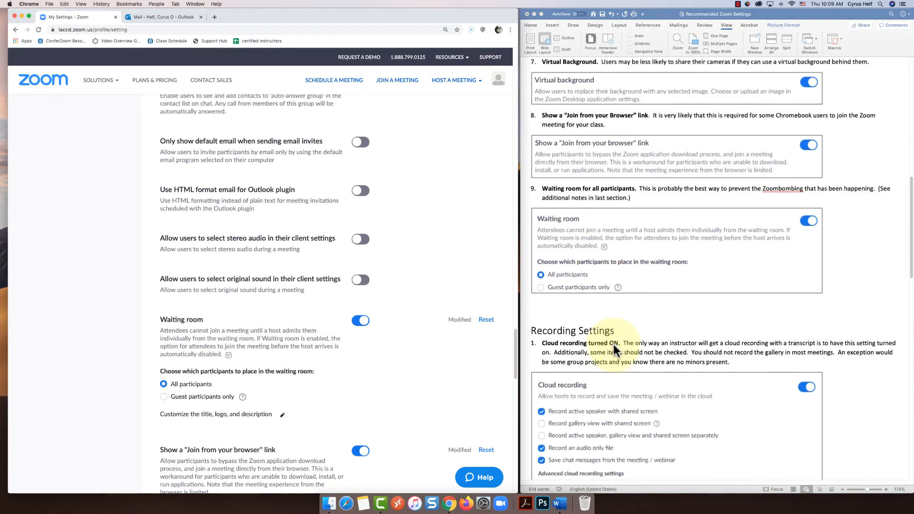
pyautogui.scroll(-3, 613, 344)
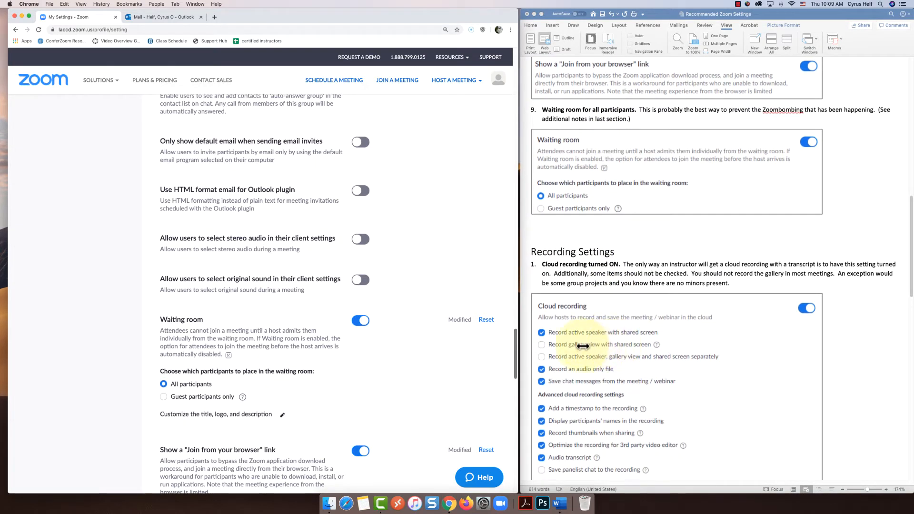
pyautogui.scroll(10, 515, 344)
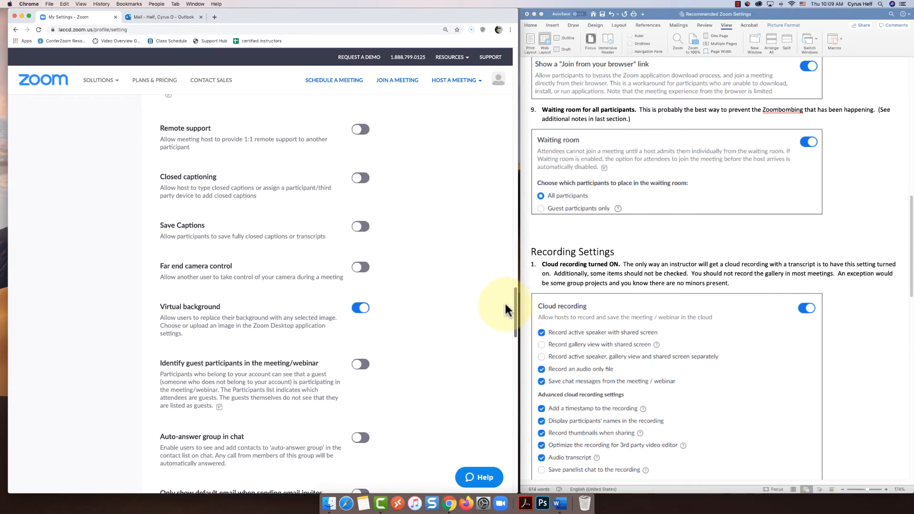
pyautogui.moveTo(504, 301); pyautogui.dragTo(475, 104)
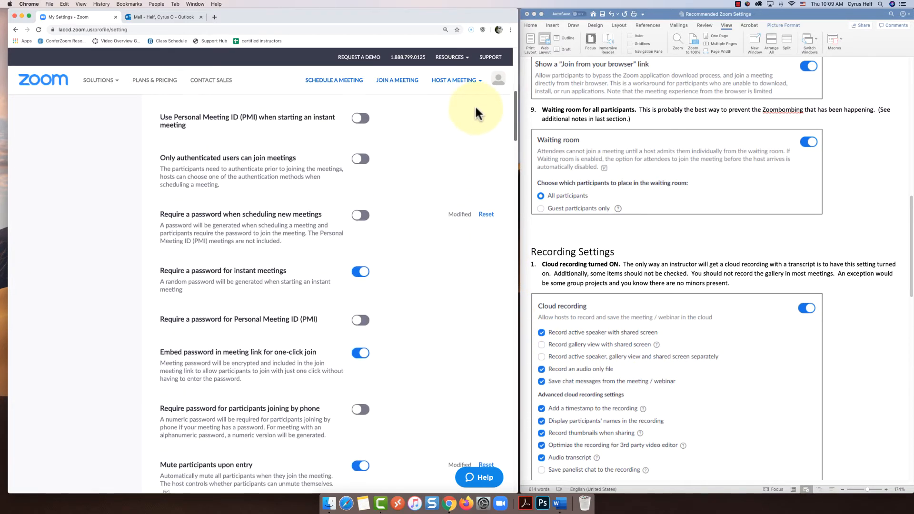
pyautogui.scroll(8, 474, 95)
pyautogui.moveTo(454, 66)
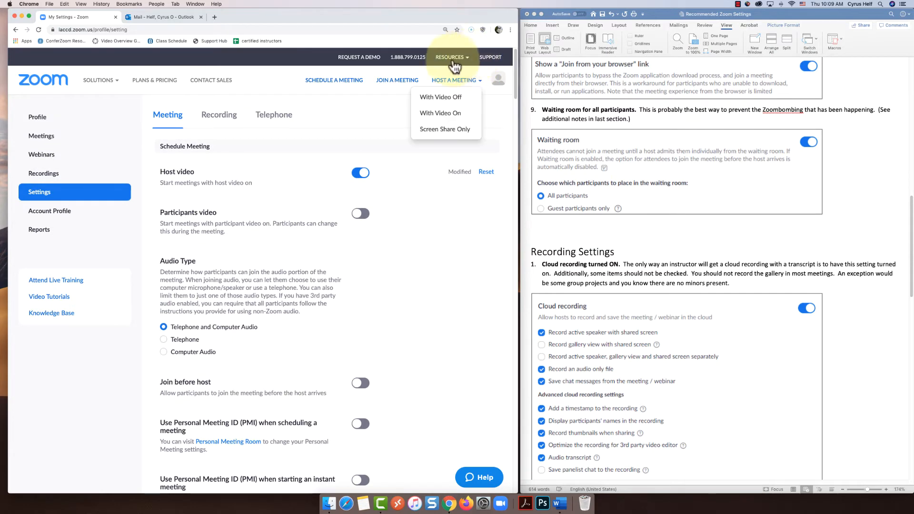
pyautogui.click(218, 117)
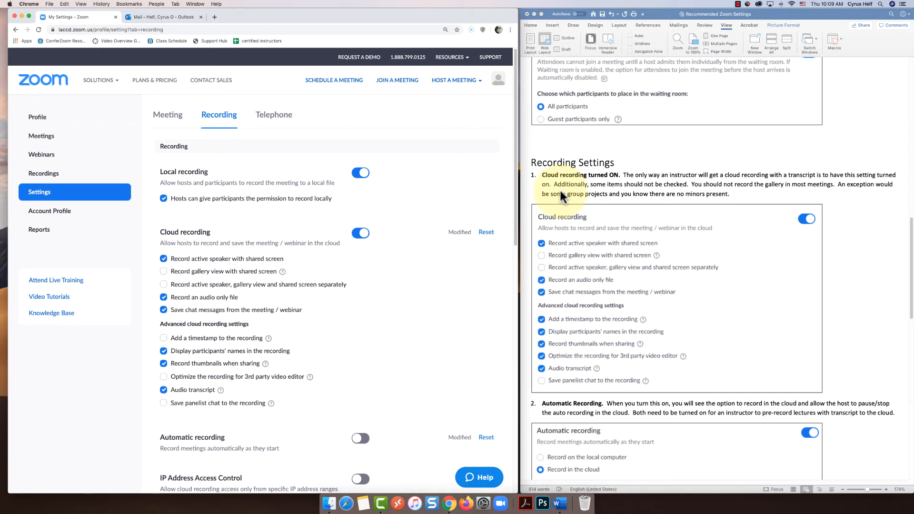
# Enable Add a timestamp to the recording and Optimize the recording for 3rd party video editor under Cloud recording, and save.
pyautogui.scroll(-1, 703, 199)
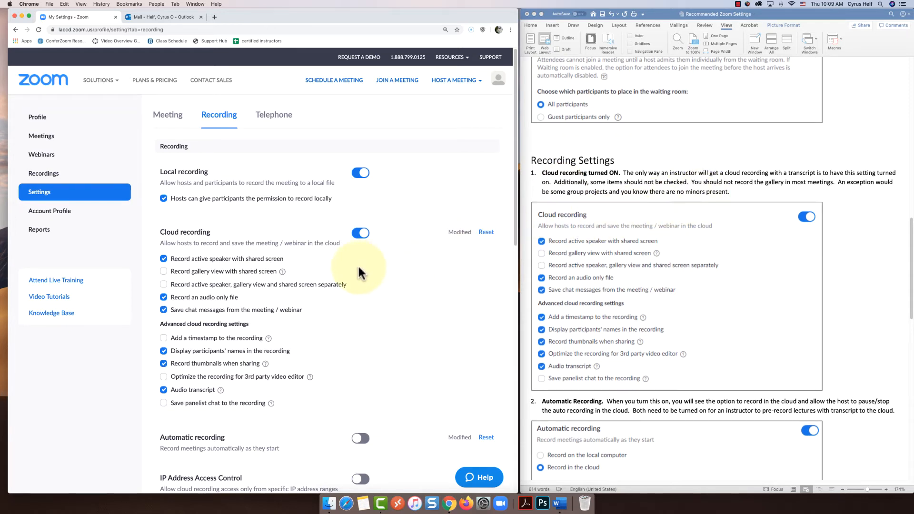
pyautogui.scroll(-2, 358, 264)
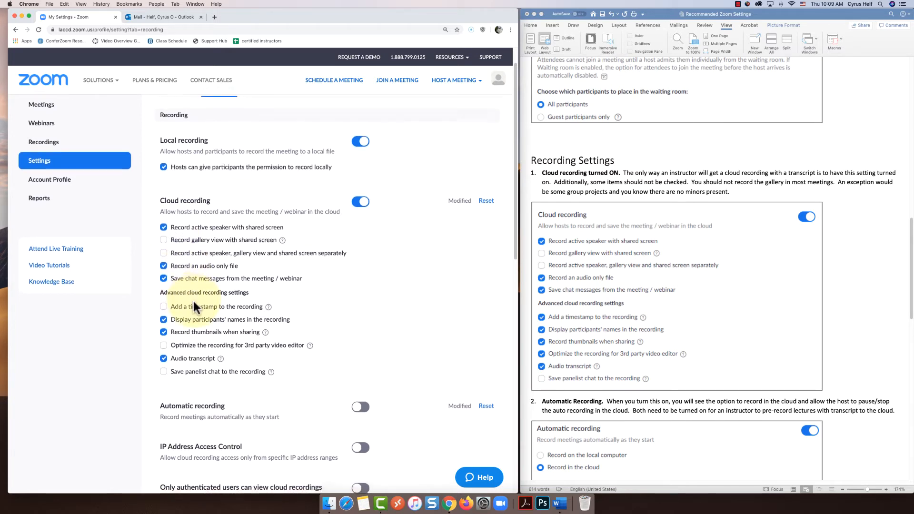
pyautogui.scroll(-1, 194, 300)
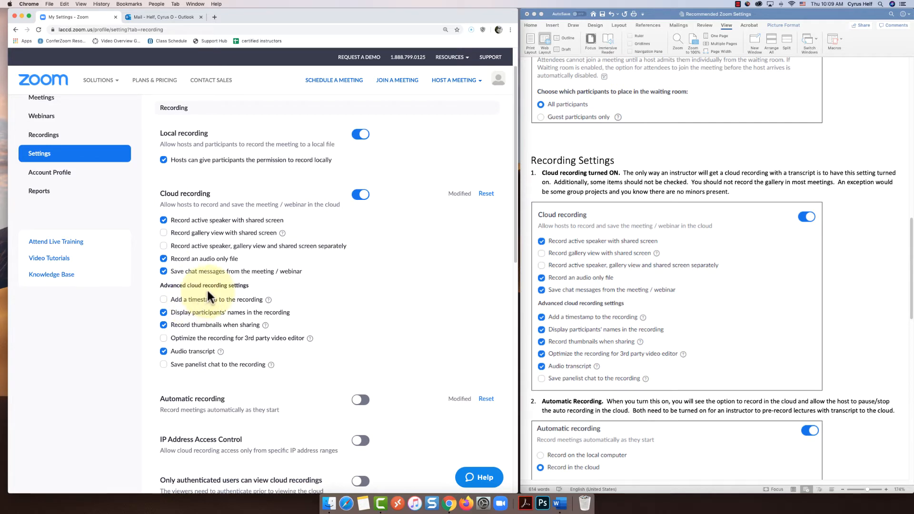
pyautogui.scroll(-1, 207, 290)
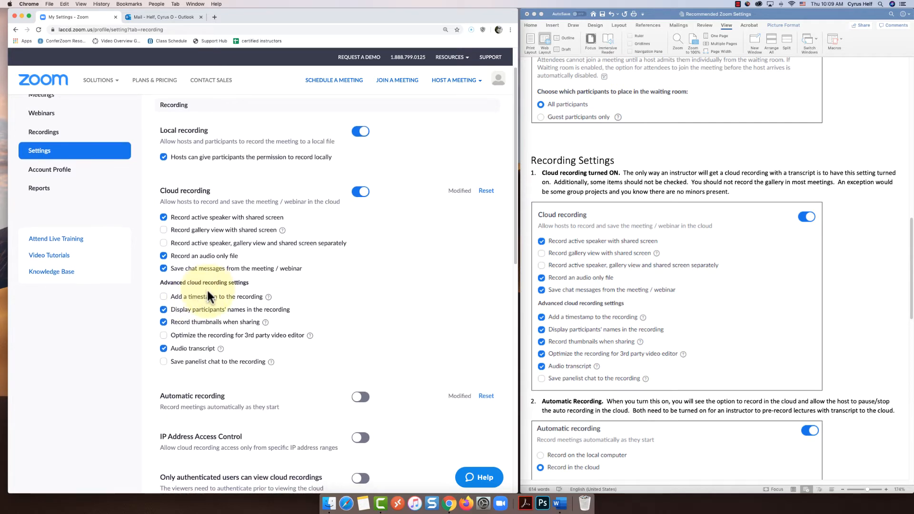
pyautogui.click(164, 299)
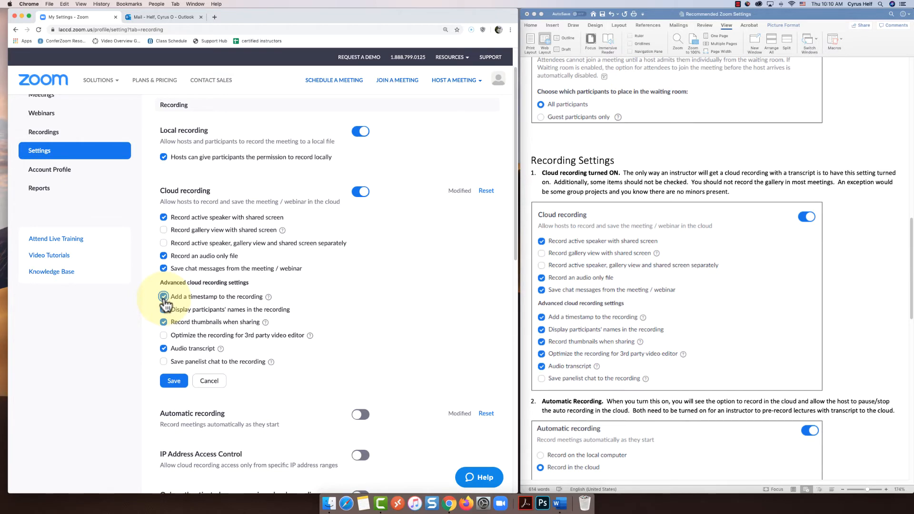
pyautogui.click(164, 336)
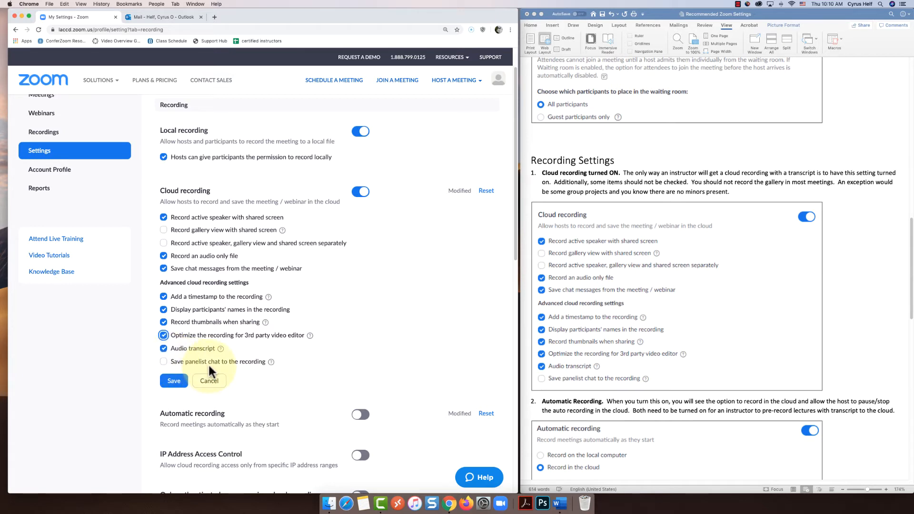
pyautogui.click(170, 383)
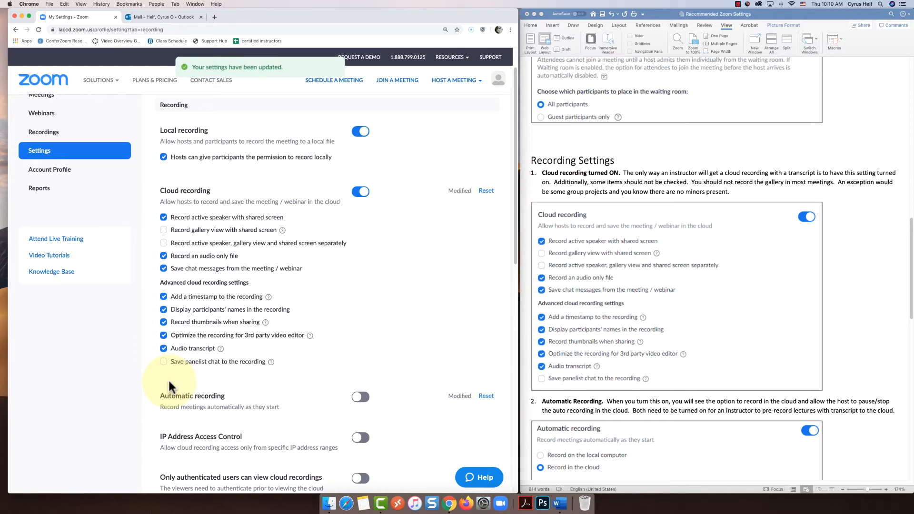
# Turn on Automatic recording with Record in the cloud and host pause/stop of the auto recording, following recording recommendation 2.
pyautogui.scroll(-4, 636, 289)
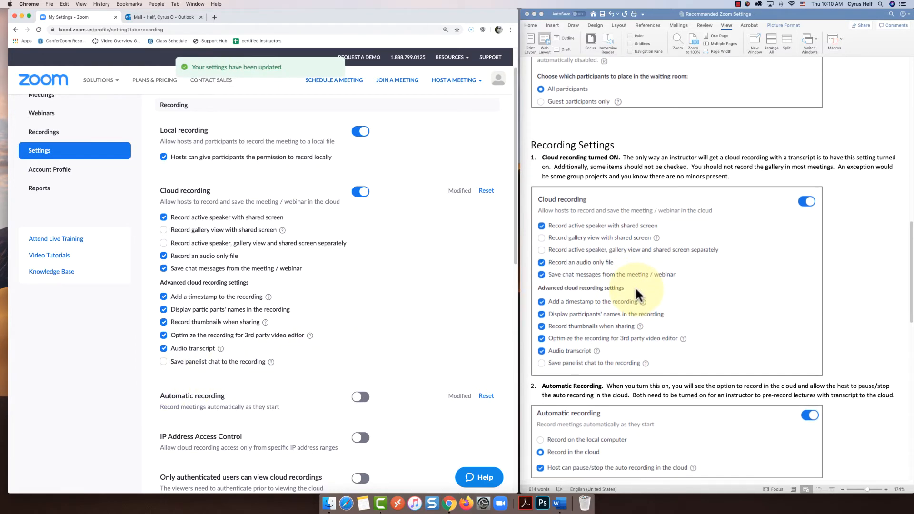
pyautogui.scroll(-8, 635, 287)
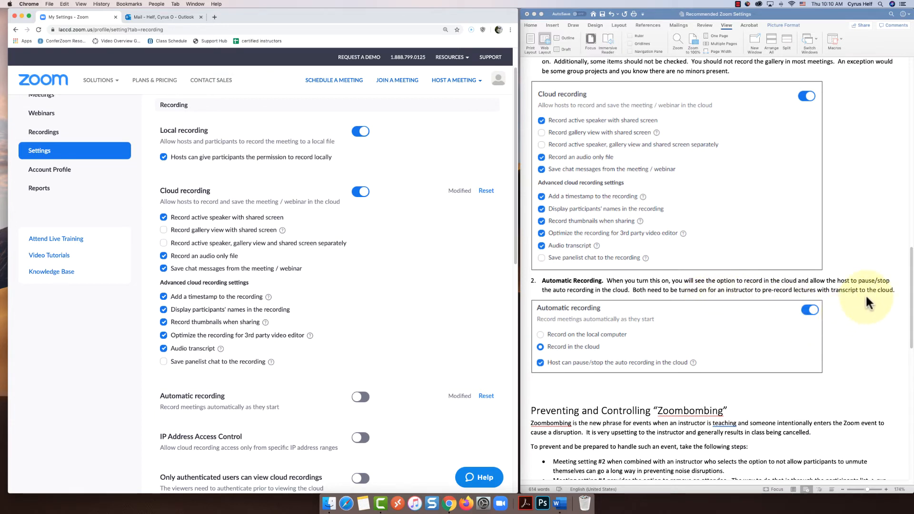
pyautogui.scroll(-2, 362, 295)
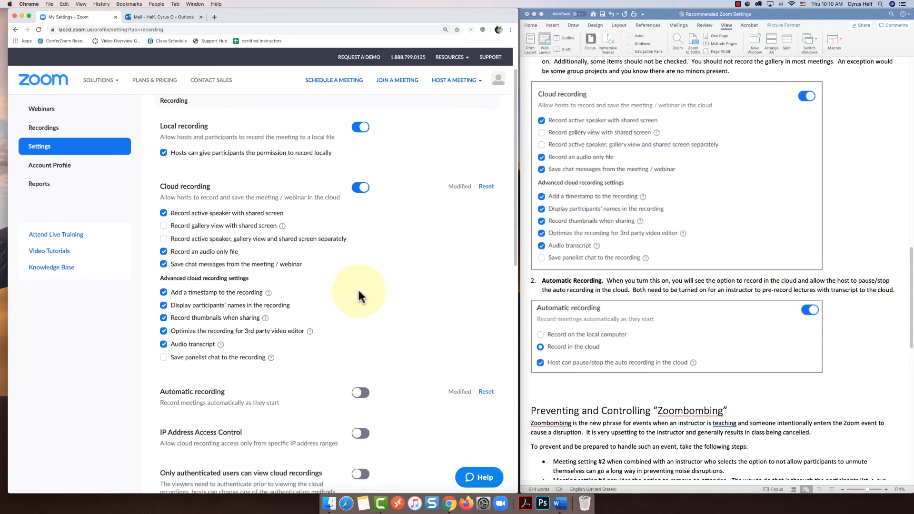
pyautogui.scroll(-2, 361, 296)
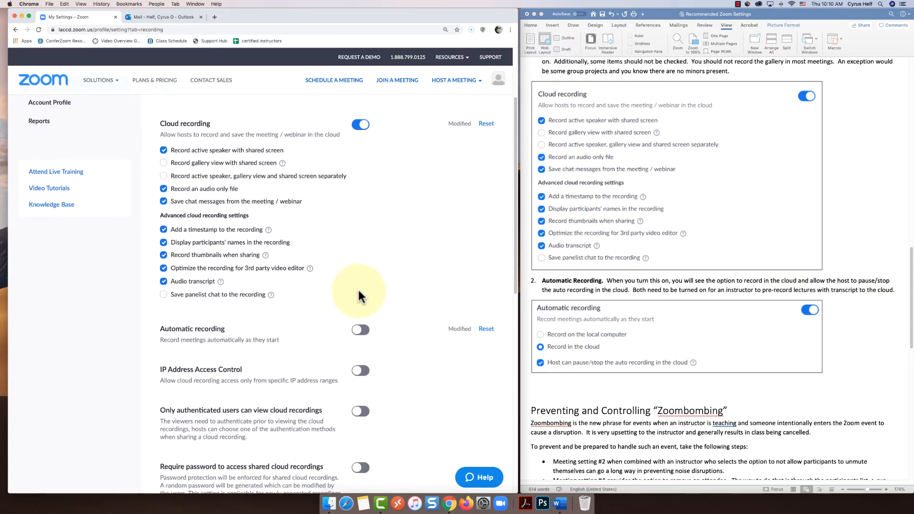
pyautogui.click(359, 333)
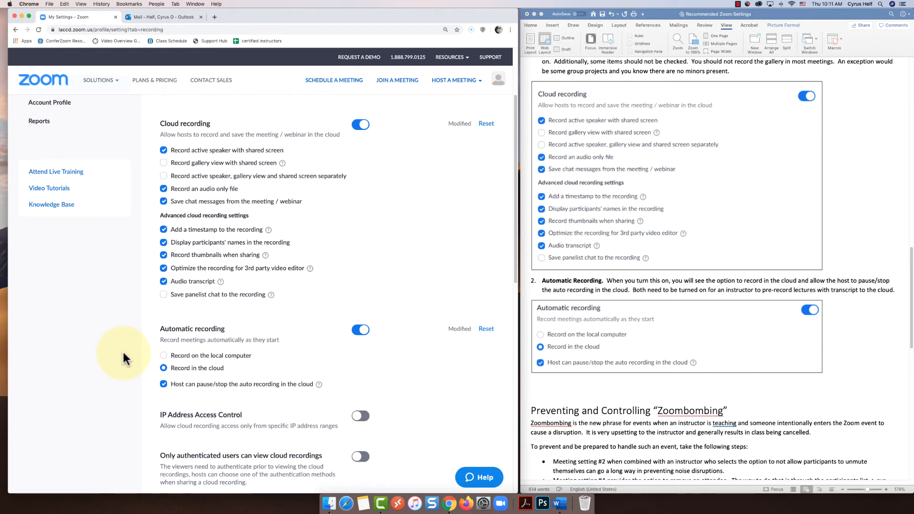
# Read the Preventing and Controlling "Zoombombing" section of the document, covering meeting settings #2, #4 and #9.
pyautogui.scroll(-1, 714, 269)
pyautogui.scroll(-3, 714, 269)
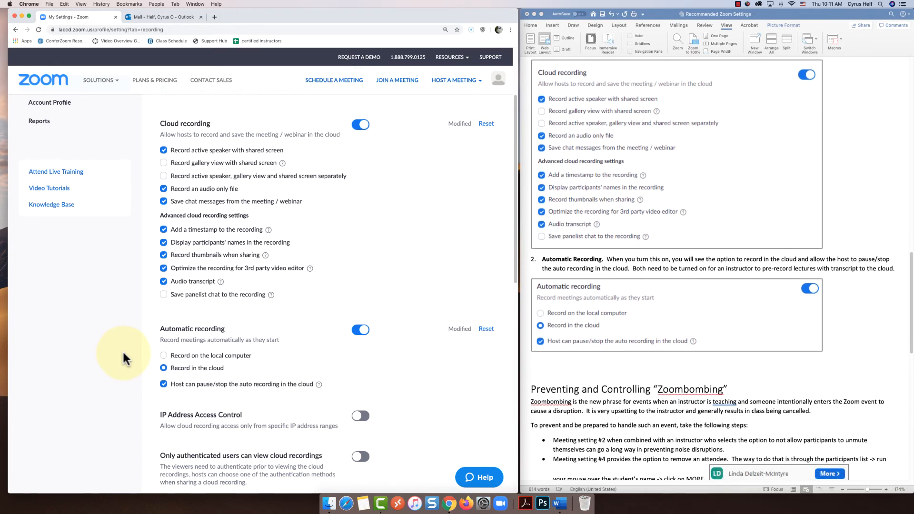
pyautogui.scroll(-3, 714, 269)
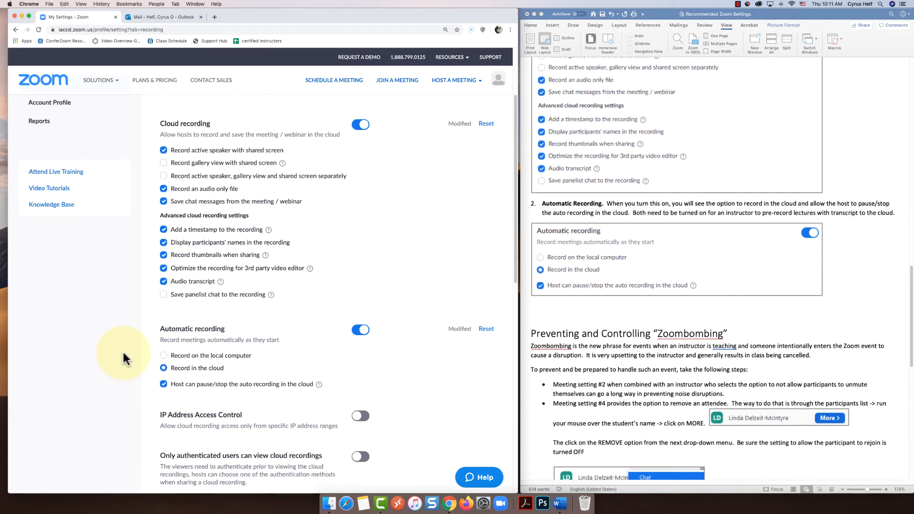
pyautogui.scroll(-1, 713, 269)
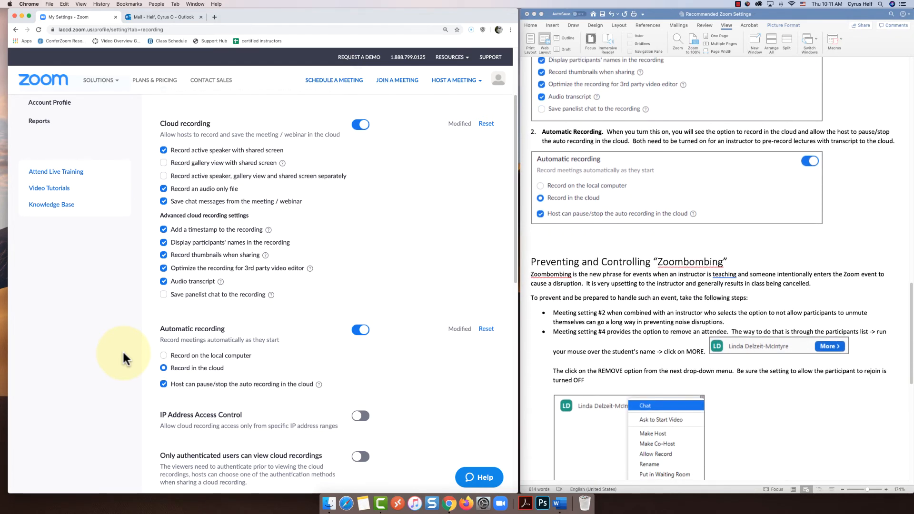
pyautogui.scroll(-1, 551, 291)
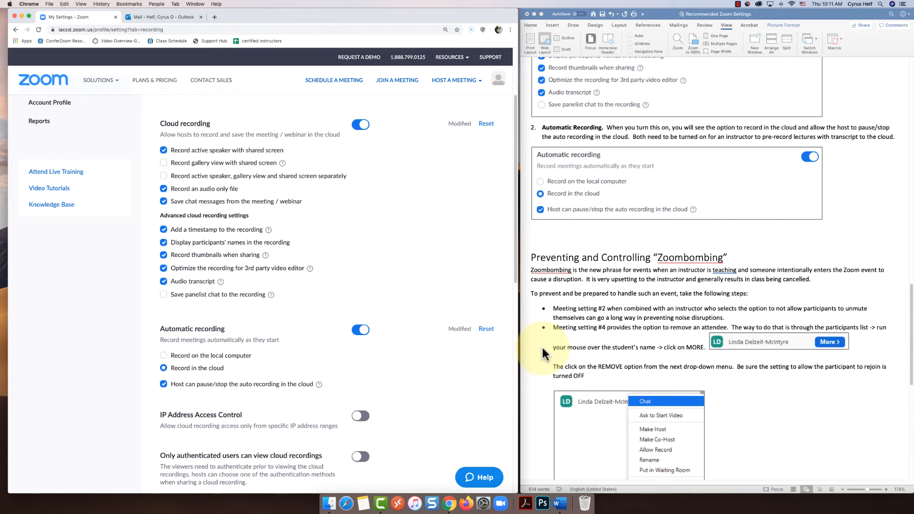
pyautogui.scroll(-1, 545, 355)
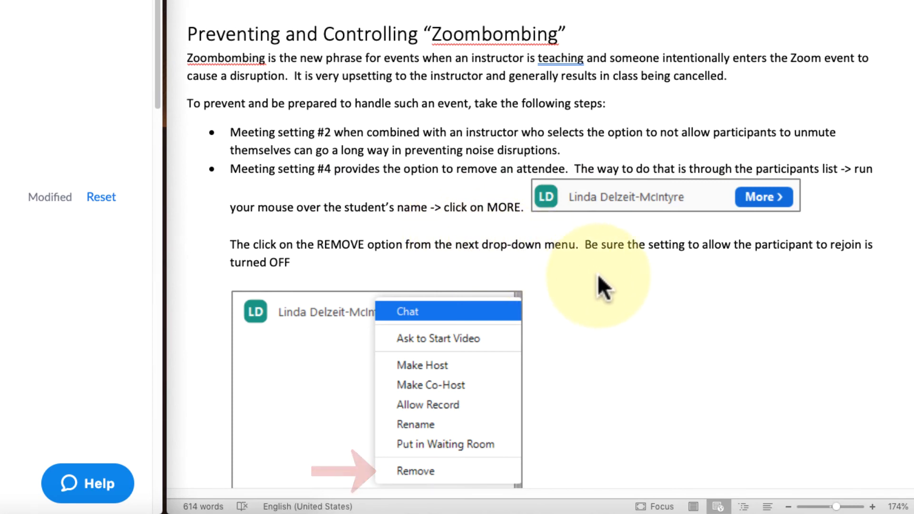
pyautogui.scroll(-4, 612, 275)
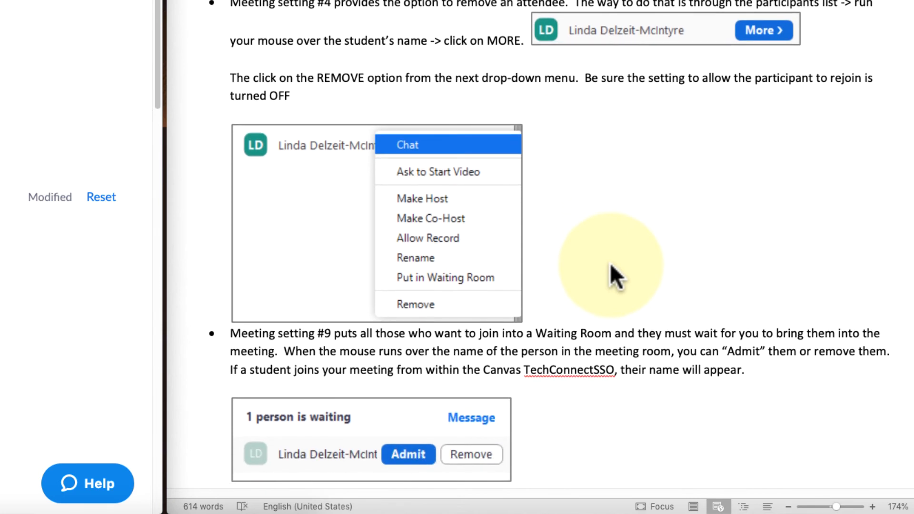
pyautogui.scroll(-1, 611, 273)
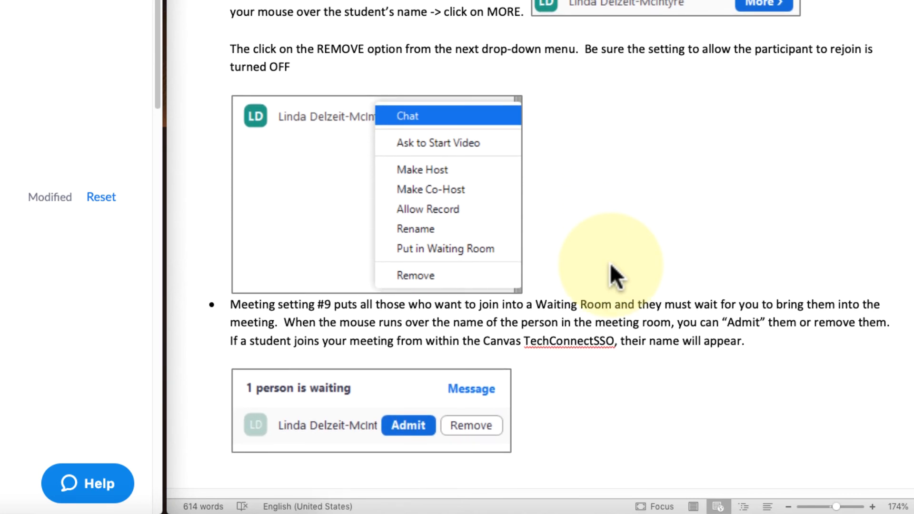
pyautogui.scroll(-1, 611, 266)
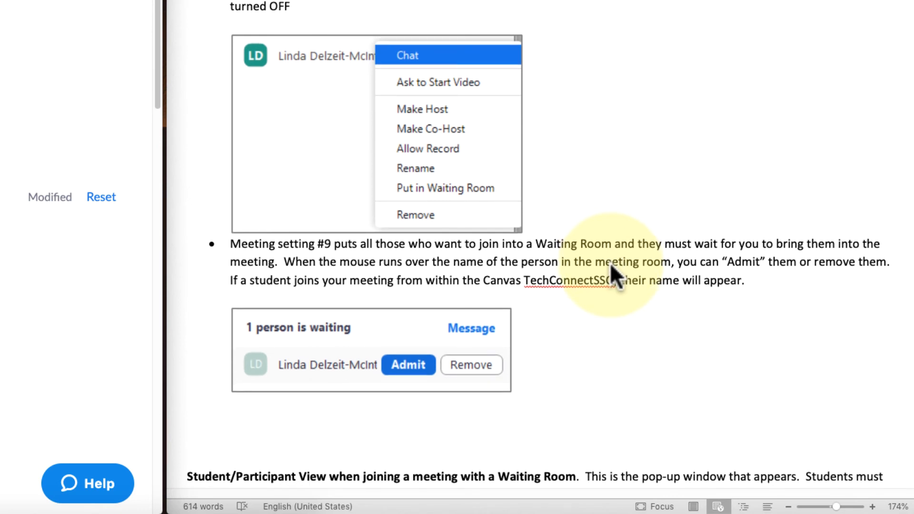
pyautogui.scroll(-1, 610, 263)
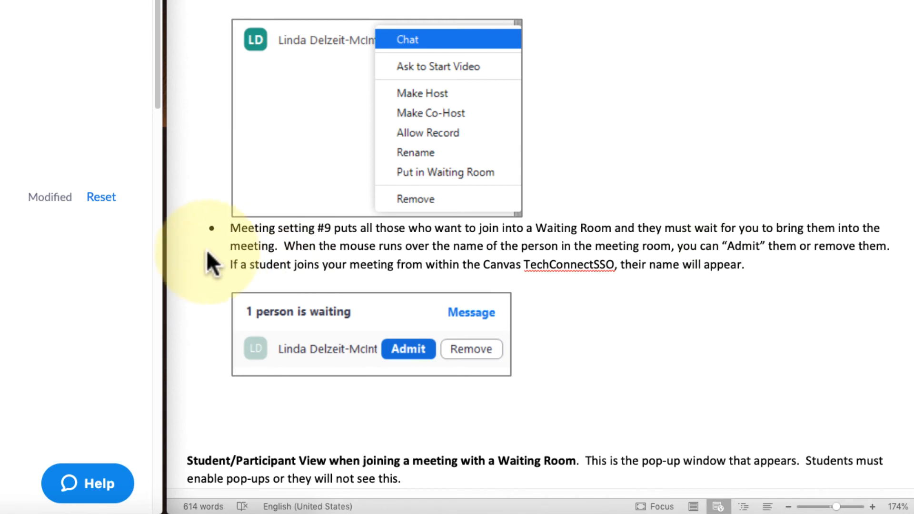
pyautogui.scroll(-1, 207, 250)
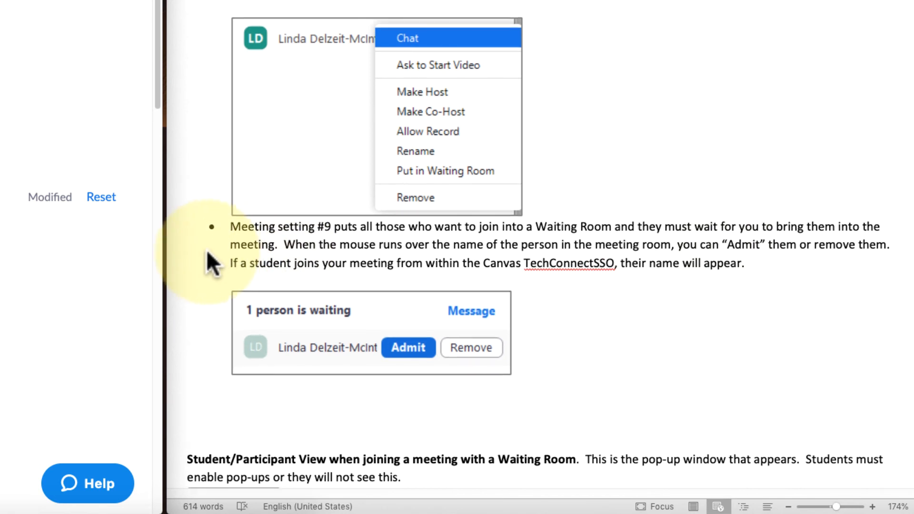
pyautogui.scroll(-1, 206, 250)
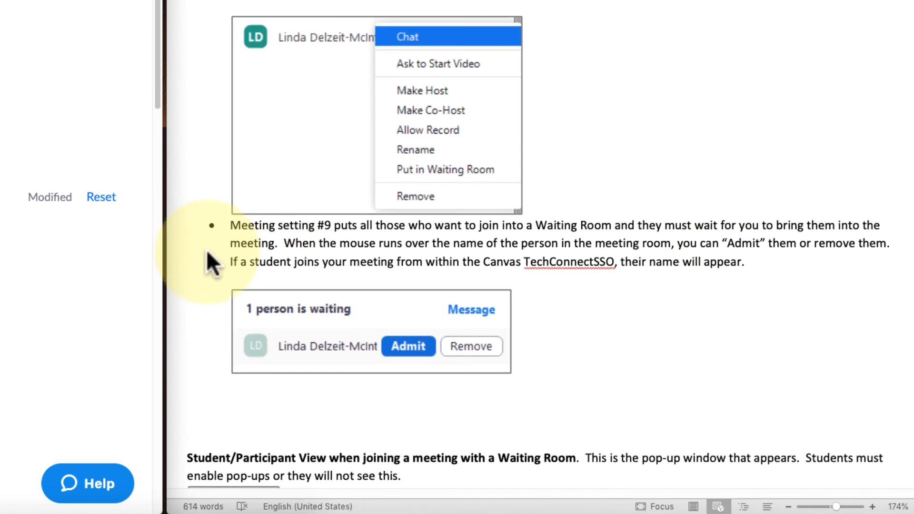
# Review the document's student and host Waiting Room views through to the Zoom Tutorials link at the end.
pyautogui.scroll(-2, 207, 249)
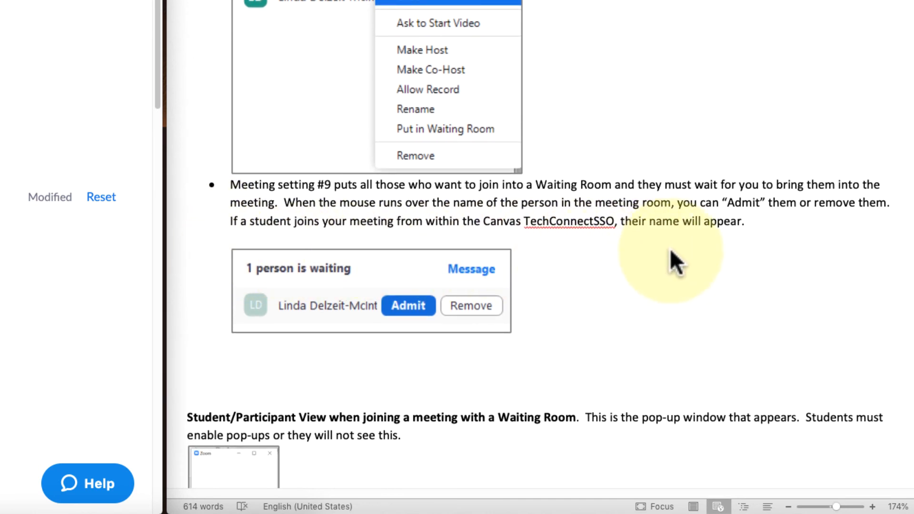
pyautogui.scroll(-1, 670, 250)
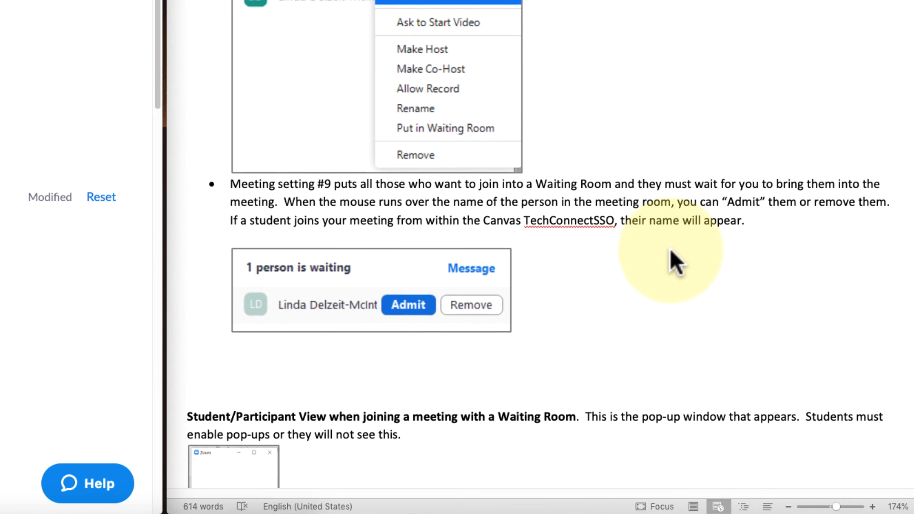
pyautogui.scroll(-1, 670, 250)
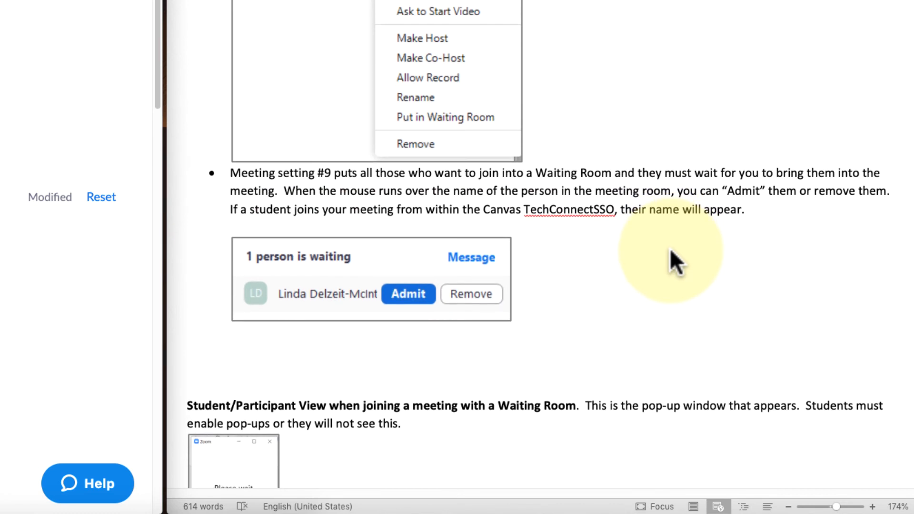
pyautogui.scroll(-3, 671, 251)
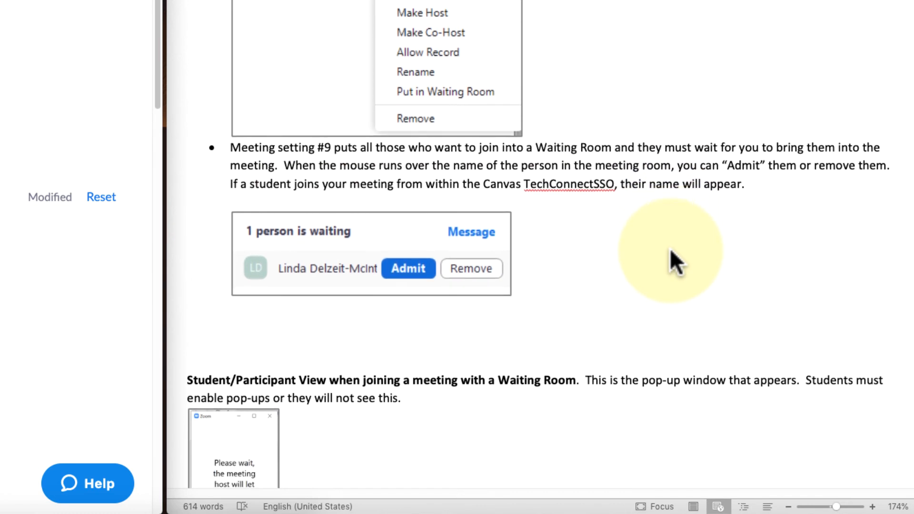
pyautogui.scroll(-5, 670, 251)
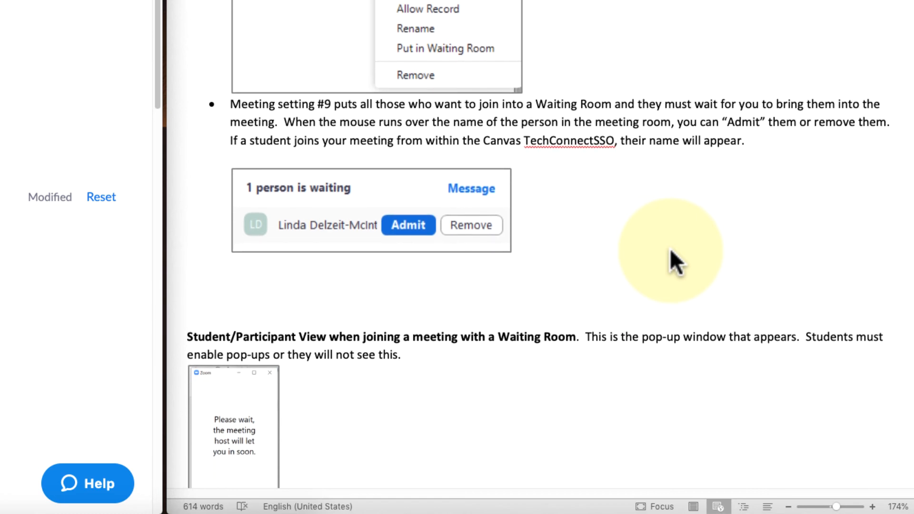
pyautogui.scroll(-3, 670, 251)
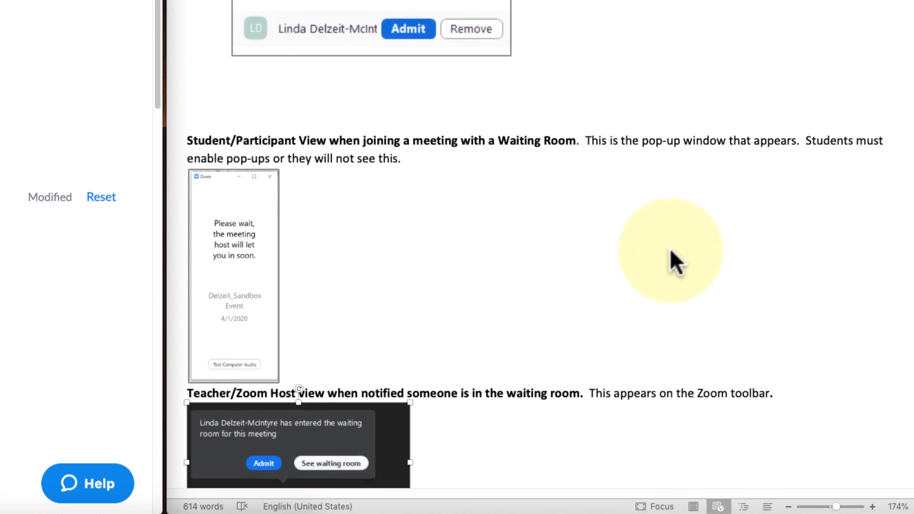
pyautogui.scroll(-2, 670, 251)
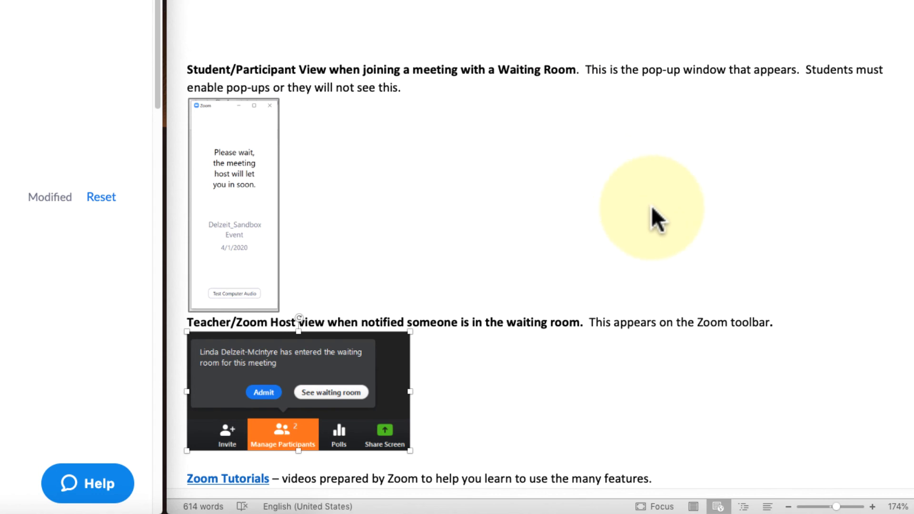
pyautogui.scroll(-2, 651, 207)
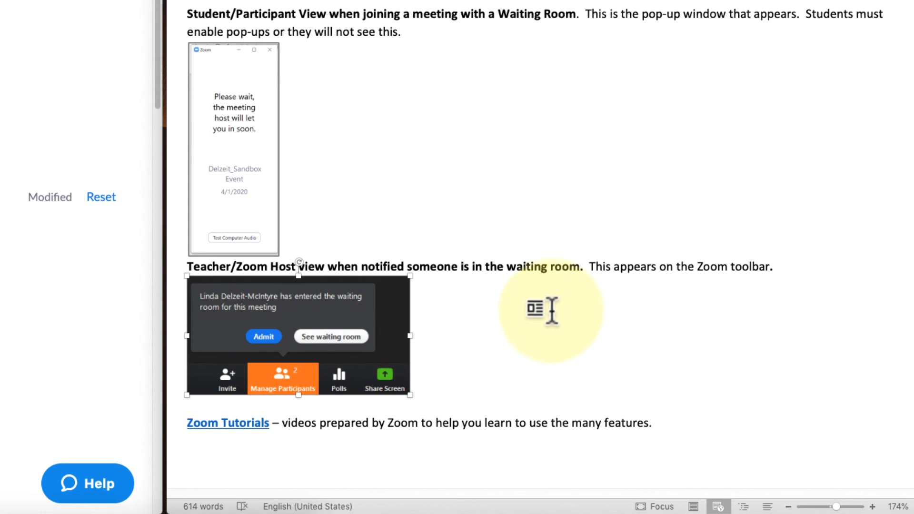
pyautogui.click(576, 265)
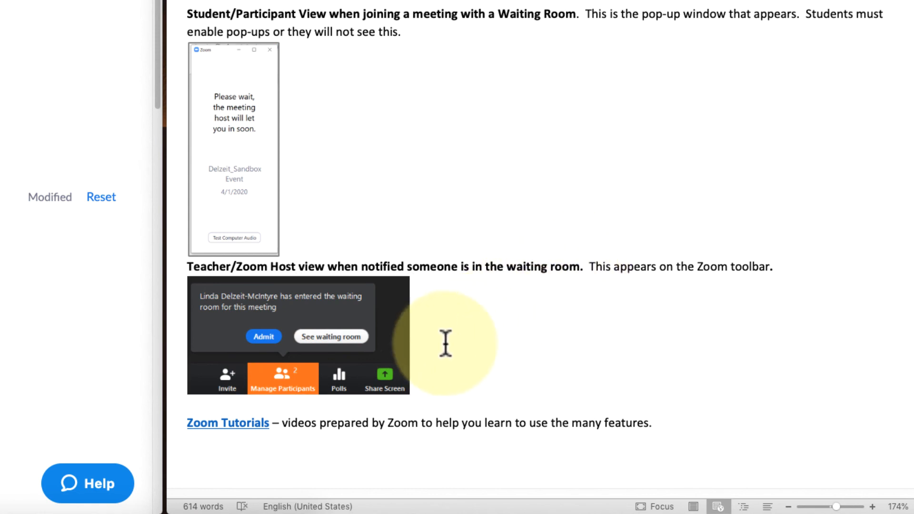